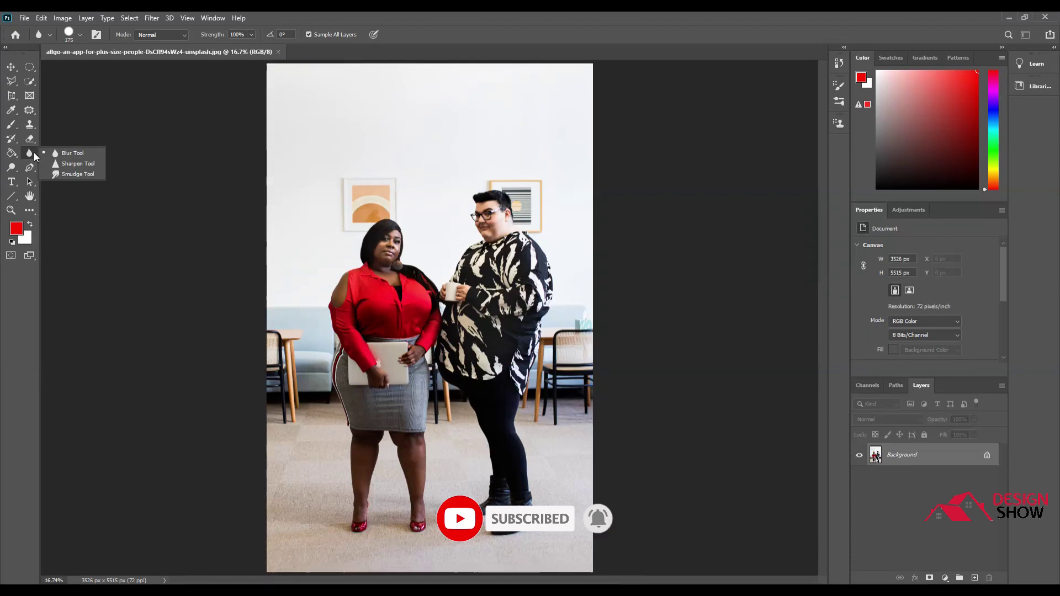
Select the Blur Tool from the Blur/Sharpen/Smudge toolbar group.
{"action": "left_click", "coordinate": [51, 154]}
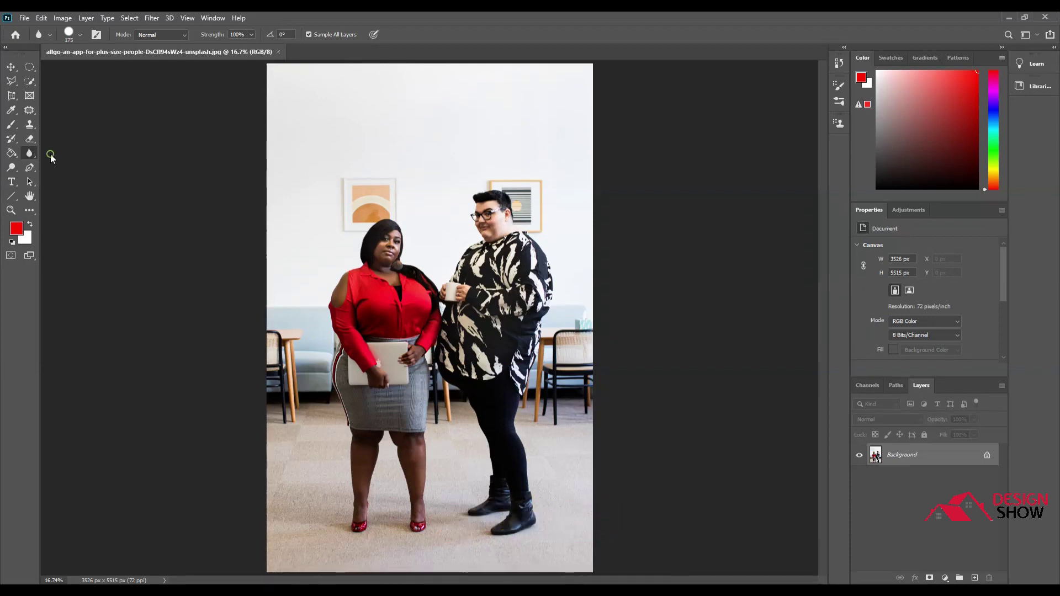
{"action": "left_click", "coordinate": [50, 36]}
{"action": "left_click", "coordinate": [50, 35]}
{"action": "left_click", "coordinate": [80, 35]}
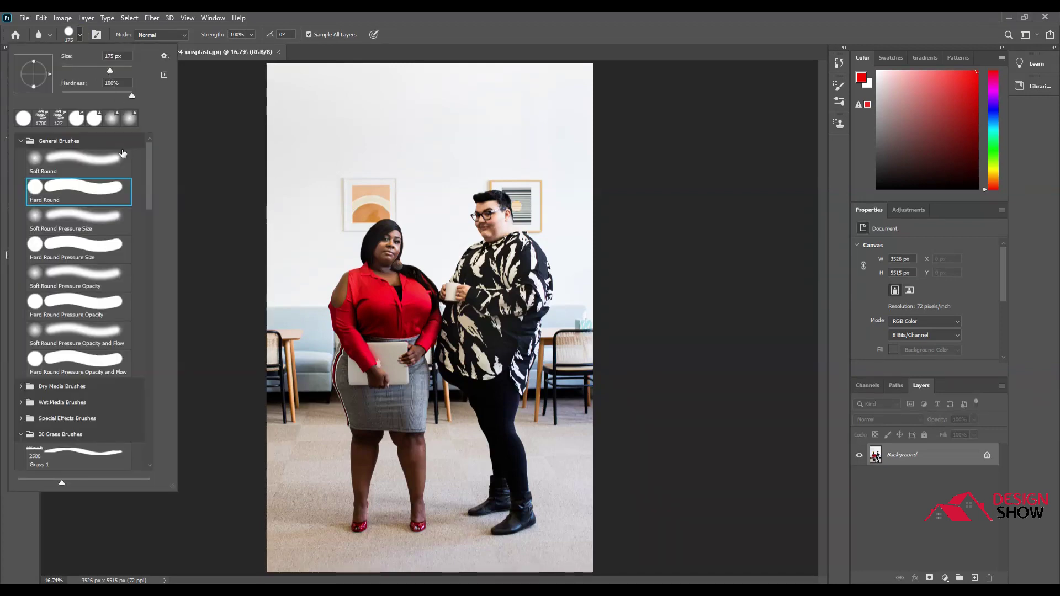
{"action": "scroll", "coordinate": [111, 254], "scroll_direction": "down", "scroll_amount": 2}
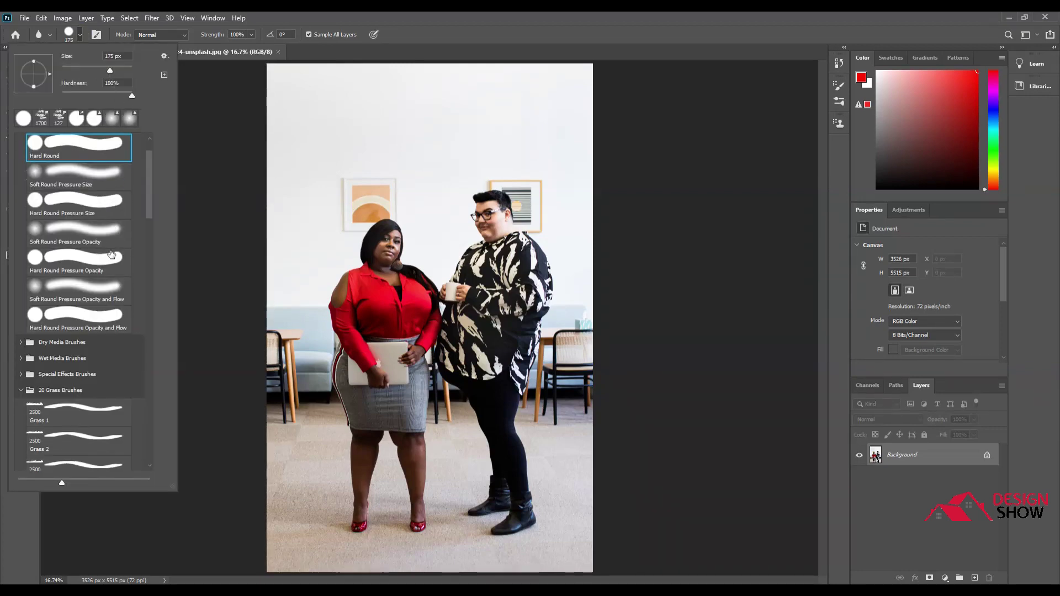
{"action": "left_click", "coordinate": [78, 35]}
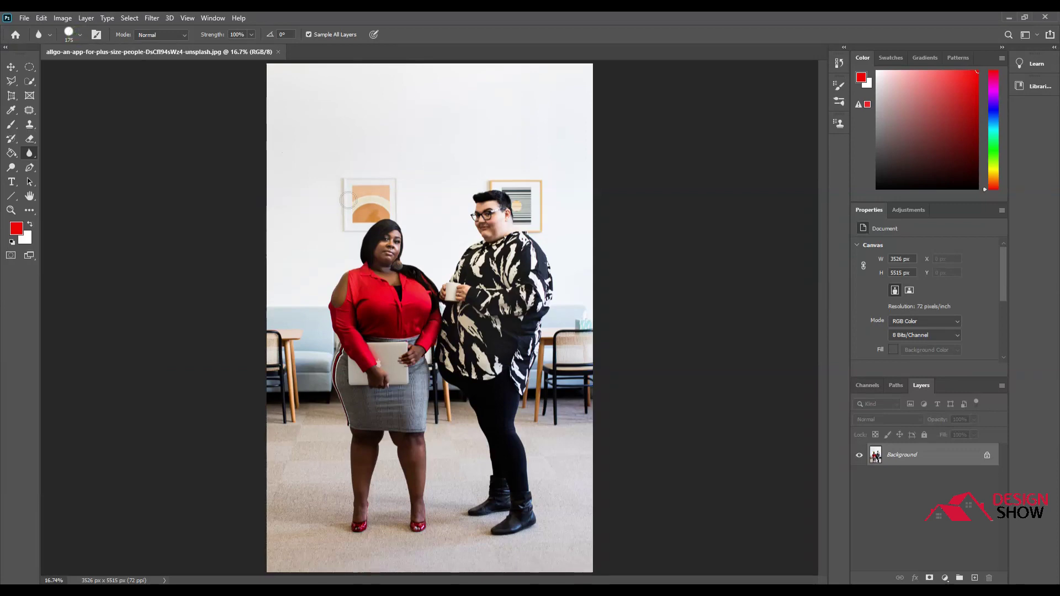
Enlarge the Blur brush and zoom around the office photo.
{"action": "key", "text": "bracketright"}
{"action": "key", "text": "bracketright"}
{"action": "key", "text": "bracketright"}
{"action": "key", "text": "bracketright"}
{"action": "key", "text": "bracketright"}
{"action": "key", "text": "bracketright"}
{"action": "scroll", "coordinate": [389, 234], "scroll_direction": "up", "scroll_amount": 3}
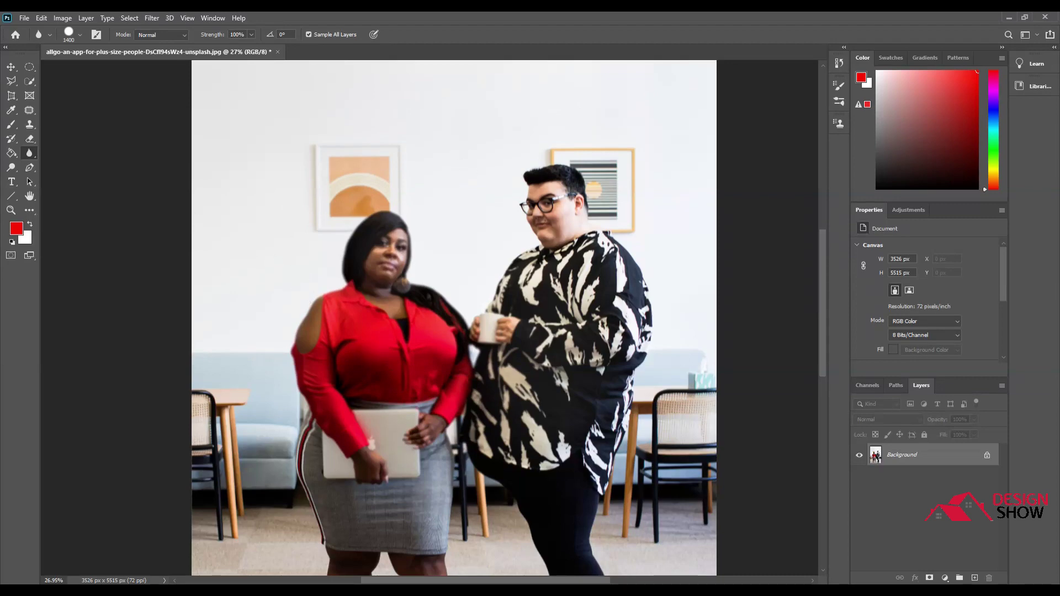
{"action": "scroll", "coordinate": [548, 270], "scroll_direction": "up", "scroll_amount": 2}
{"action": "scroll", "coordinate": [547, 269], "scroll_direction": "down", "scroll_amount": 3}
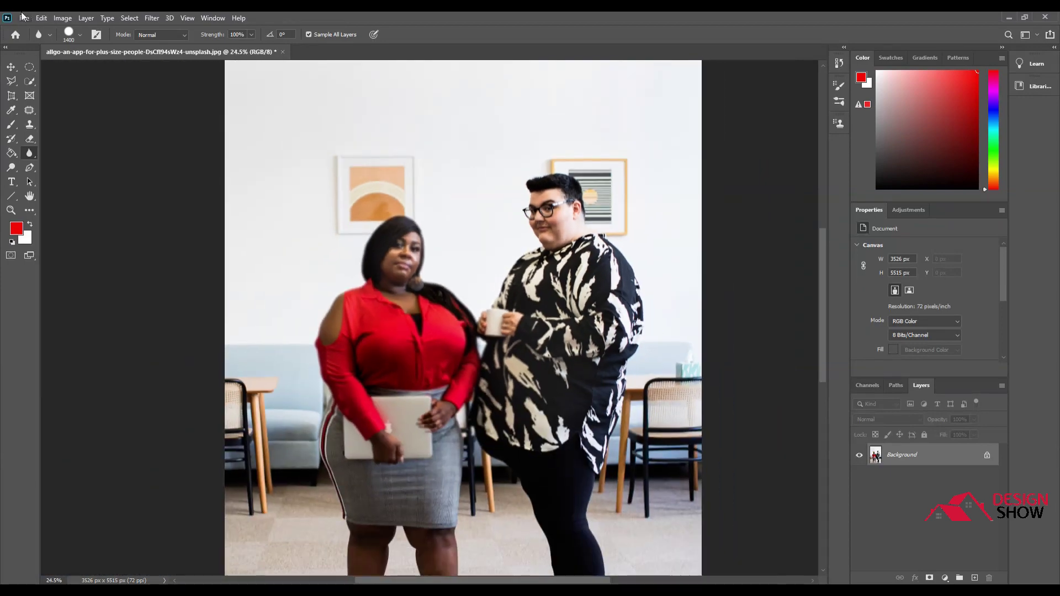
Save the blurred photo and add a new Layer 1 above Background.
{"action": "left_click", "coordinate": [24, 17]}
{"action": "left_click", "coordinate": [58, 162]}
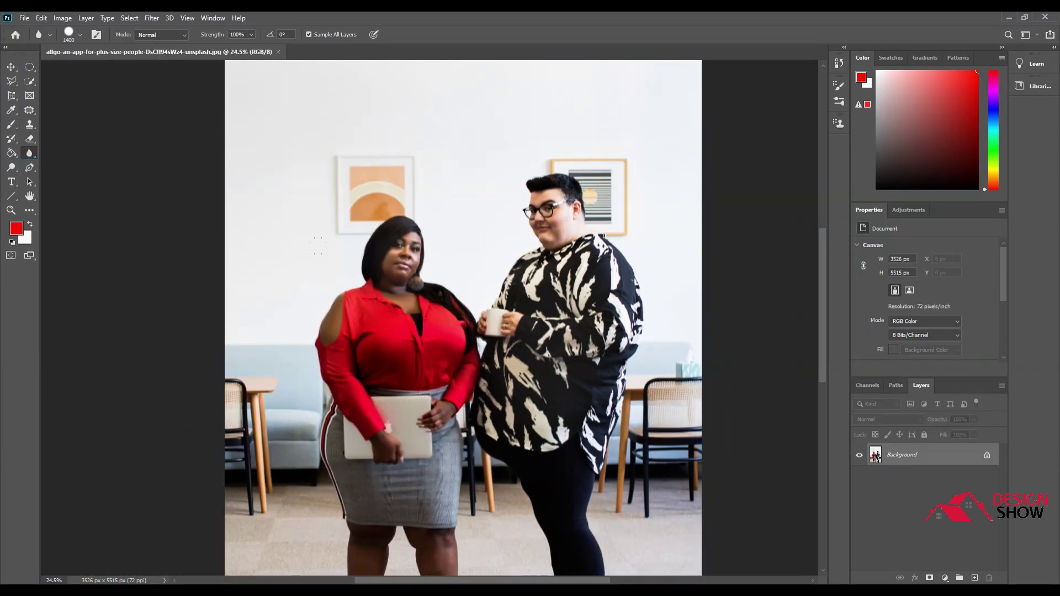
{"action": "left_click", "coordinate": [975, 578]}
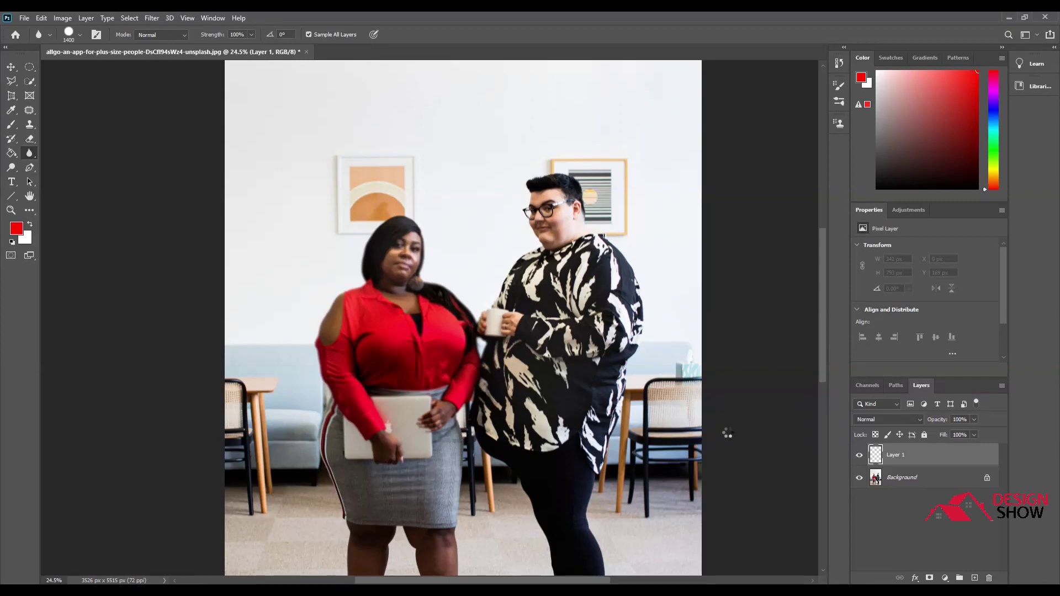
Hide the Background layer to view Layer 1 alone, then show it again.
{"action": "left_click", "coordinate": [860, 480]}
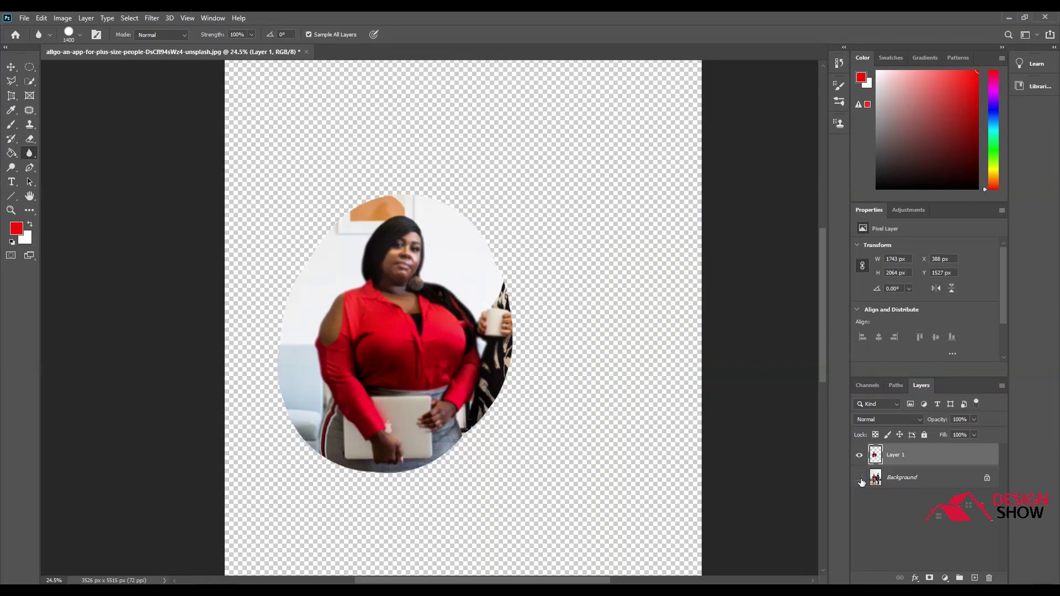
{"action": "scroll", "coordinate": [390, 295], "scroll_direction": "up", "scroll_amount": 2}
{"action": "scroll", "coordinate": [390, 295], "scroll_direction": "up", "scroll_amount": 2}
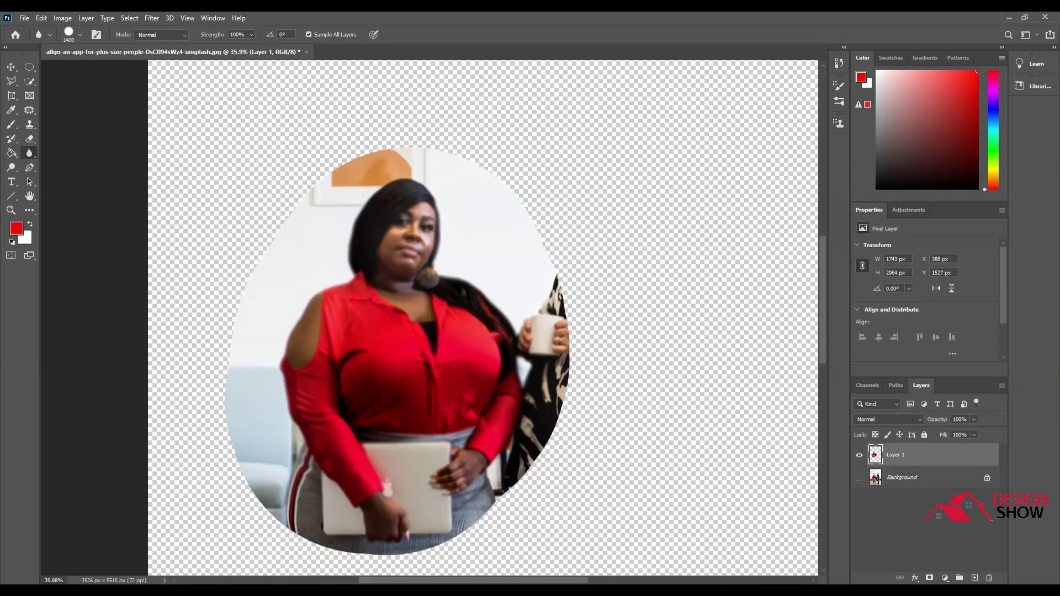
{"action": "scroll", "coordinate": [392, 286], "scroll_direction": "down", "scroll_amount": 2}
{"action": "left_click", "coordinate": [861, 478]}
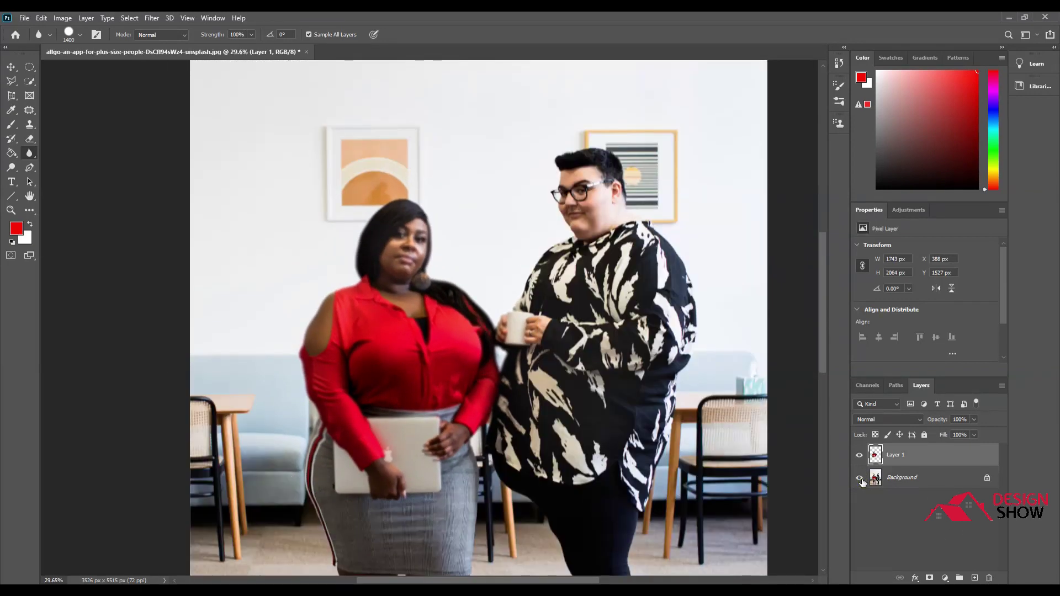
Revert the photo to its saved, unblurred version.
{"action": "left_click", "coordinate": [29, 18]}
{"action": "left_click", "coordinate": [55, 162]}
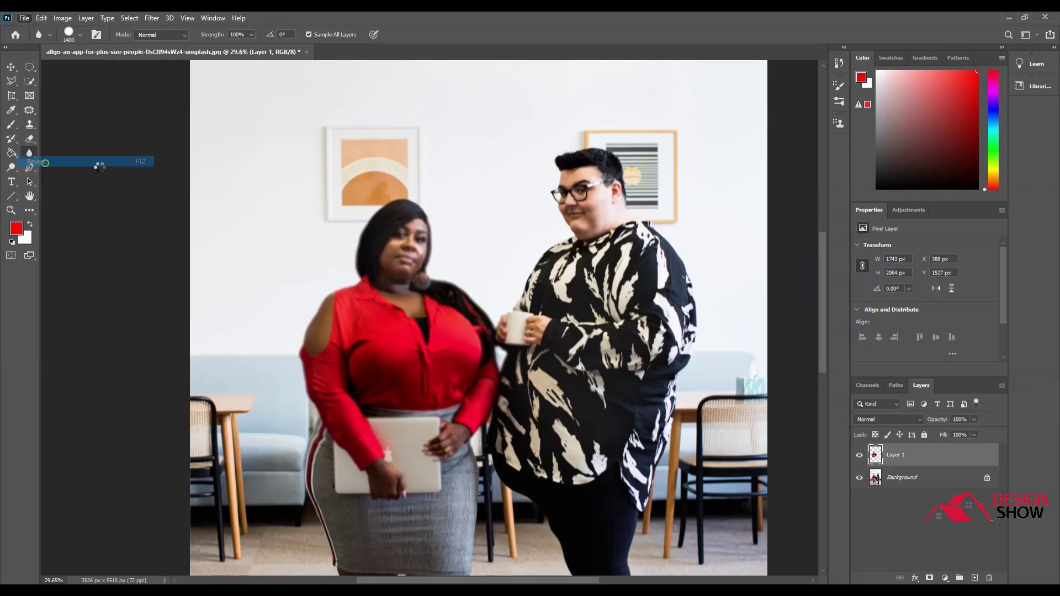
{"action": "scroll", "coordinate": [170, 98], "scroll_direction": "down", "scroll_amount": 3}
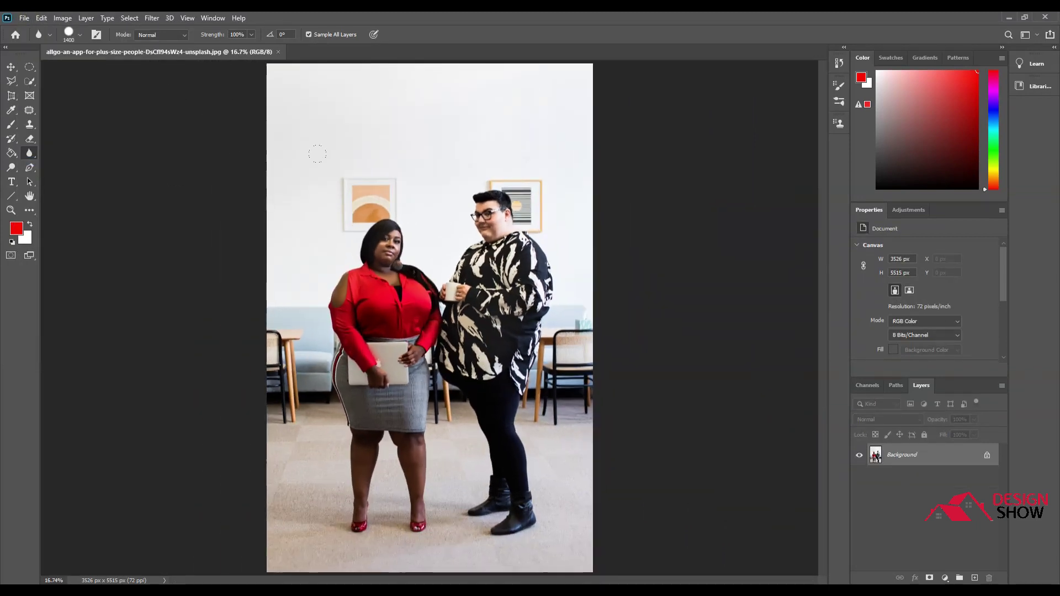
{"action": "scroll", "coordinate": [280, 123], "scroll_direction": "up", "scroll_amount": 3}
{"action": "left_click", "coordinate": [58, 20]}
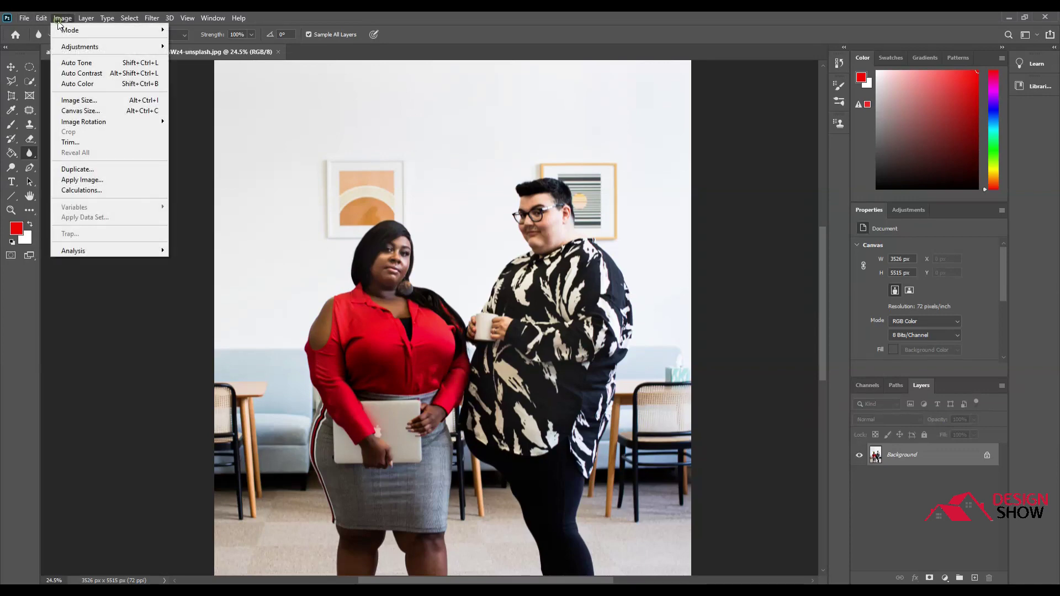
{"action": "left_click", "coordinate": [57, 21]}
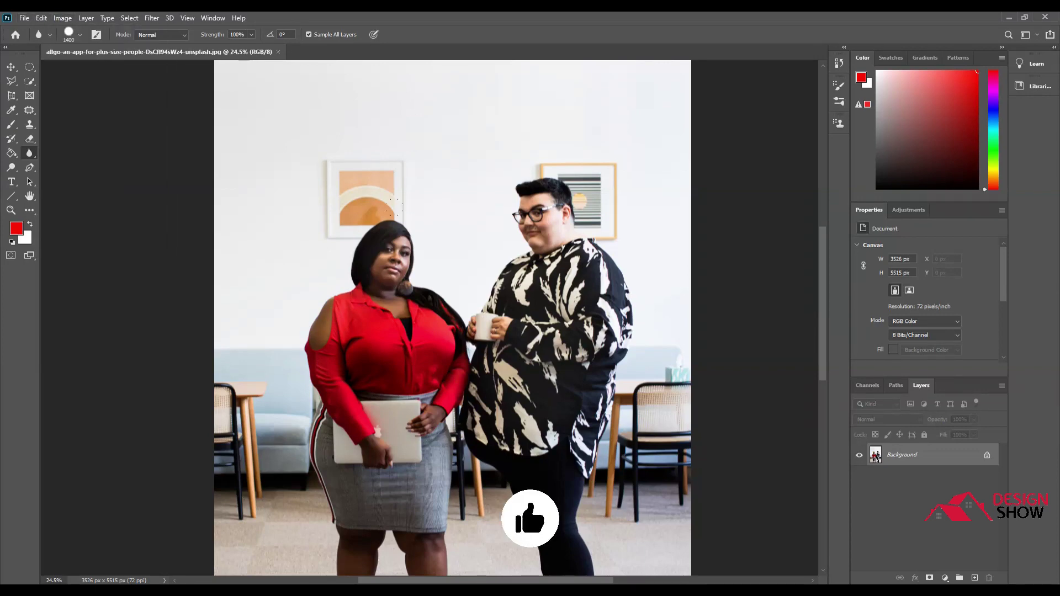
{"action": "scroll", "coordinate": [353, 243], "scroll_direction": "up", "scroll_amount": 2}
{"action": "scroll", "coordinate": [346, 268], "scroll_direction": "up", "scroll_amount": 3}
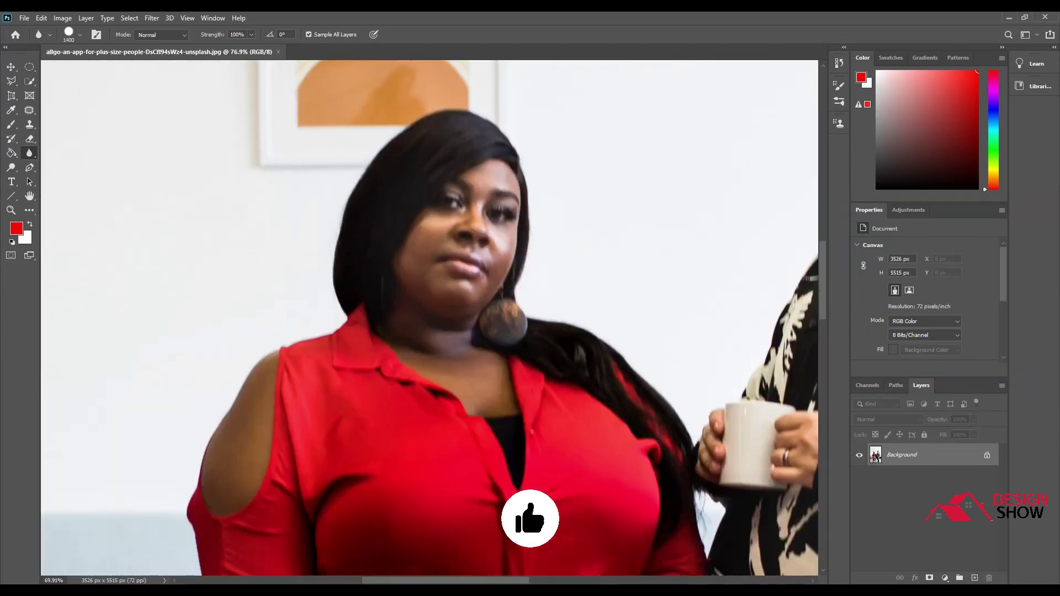
{"action": "scroll", "coordinate": [265, 166], "scroll_direction": "down", "scroll_amount": 4}
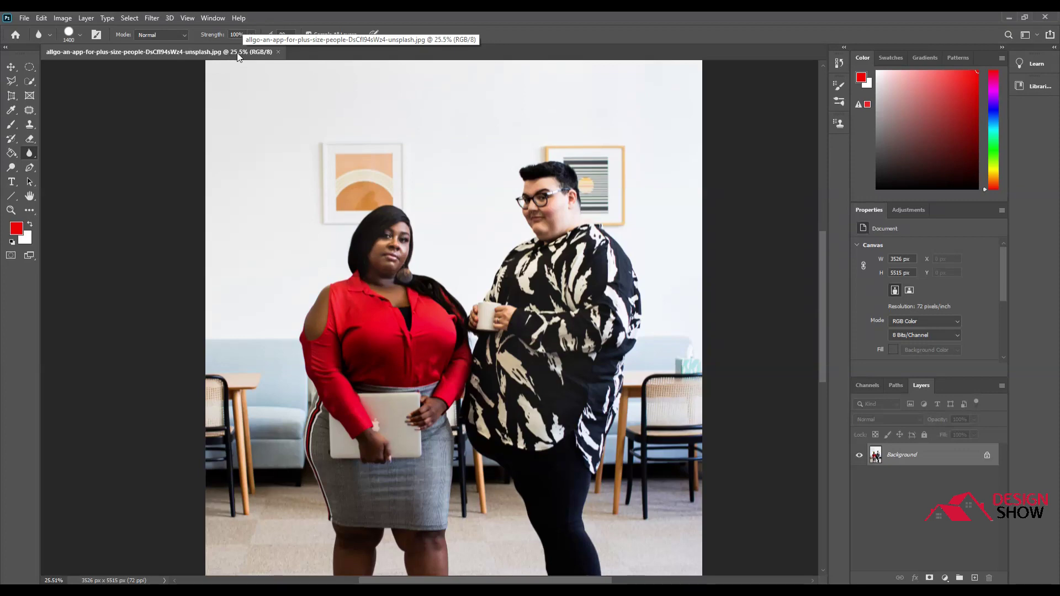
{"action": "scroll", "coordinate": [340, 239], "scroll_direction": "down", "scroll_amount": 2}
{"action": "scroll", "coordinate": [340, 239], "scroll_direction": "down", "scroll_amount": 2}
{"action": "scroll", "coordinate": [340, 239], "scroll_direction": "down", "scroll_amount": 2}
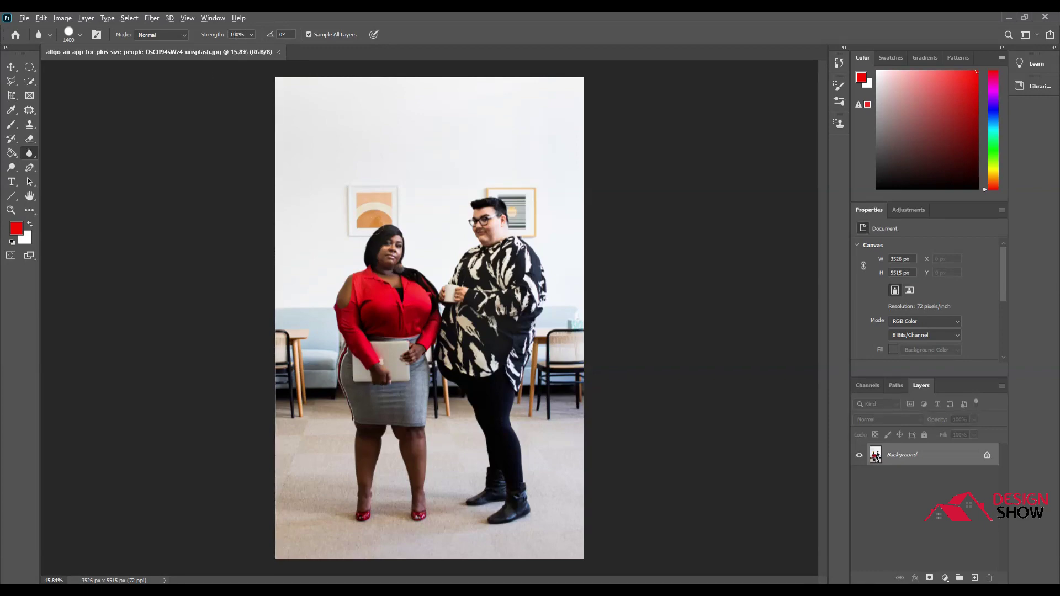
{"action": "scroll", "coordinate": [381, 251], "scroll_direction": "up", "scroll_amount": 5}
{"action": "scroll", "coordinate": [382, 251], "scroll_direction": "up", "scroll_amount": 8}
{"action": "scroll", "coordinate": [382, 251], "scroll_direction": "up", "scroll_amount": 5}
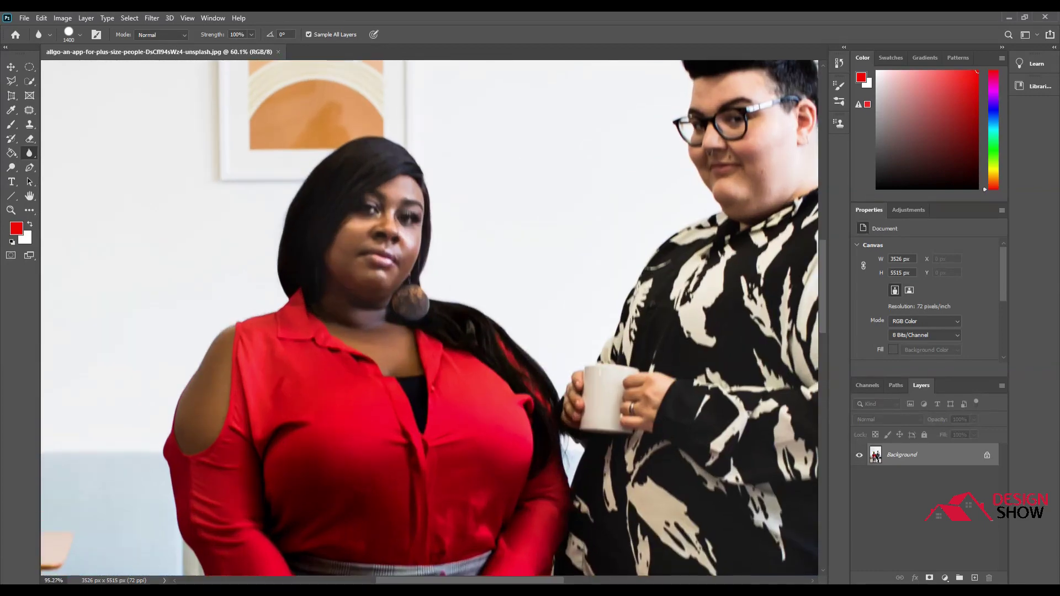
{"action": "scroll", "coordinate": [381, 251], "scroll_direction": "up", "scroll_amount": 6}
{"action": "scroll", "coordinate": [381, 251], "scroll_direction": "down", "scroll_amount": 6}
{"action": "scroll", "coordinate": [382, 251], "scroll_direction": "down", "scroll_amount": 4}
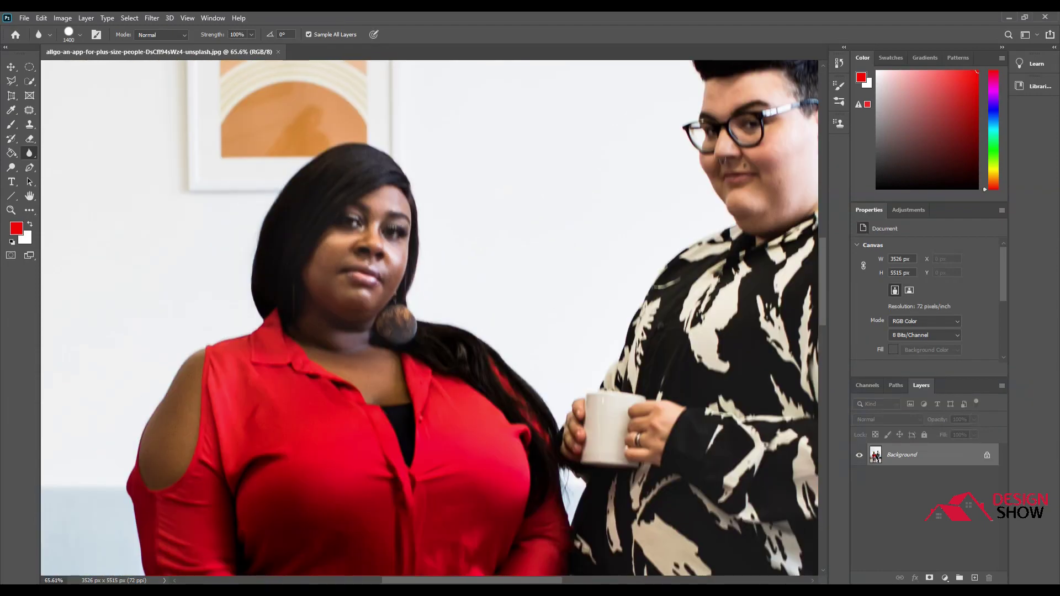
{"action": "scroll", "coordinate": [382, 251], "scroll_direction": "down", "scroll_amount": 4}
{"action": "scroll", "coordinate": [382, 251], "scroll_direction": "down", "scroll_amount": 3}
{"action": "scroll", "coordinate": [222, 188], "scroll_direction": "down", "scroll_amount": 3}
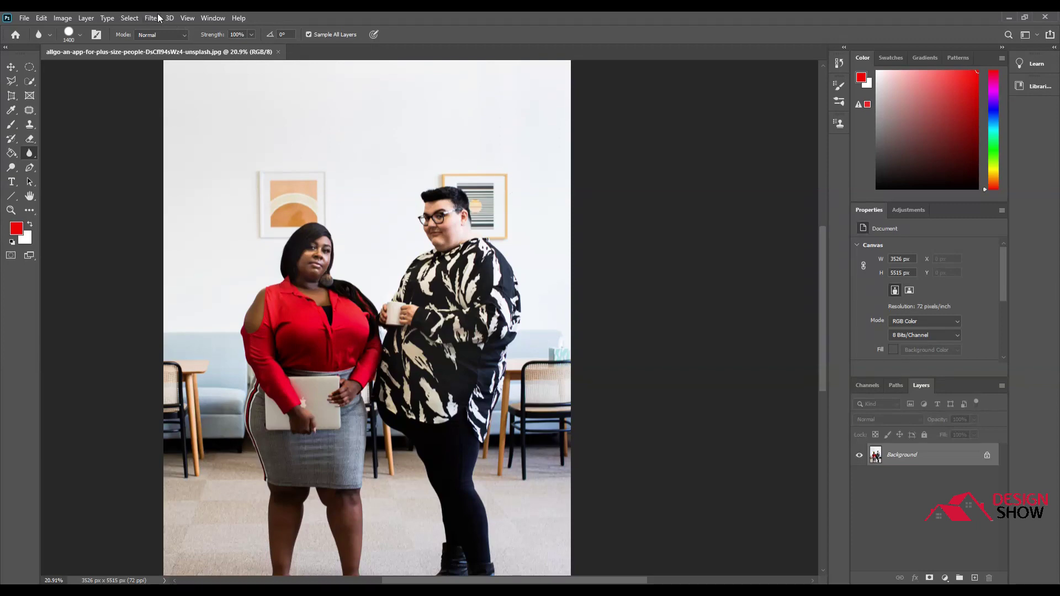
{"action": "left_click", "coordinate": [71, 19]}
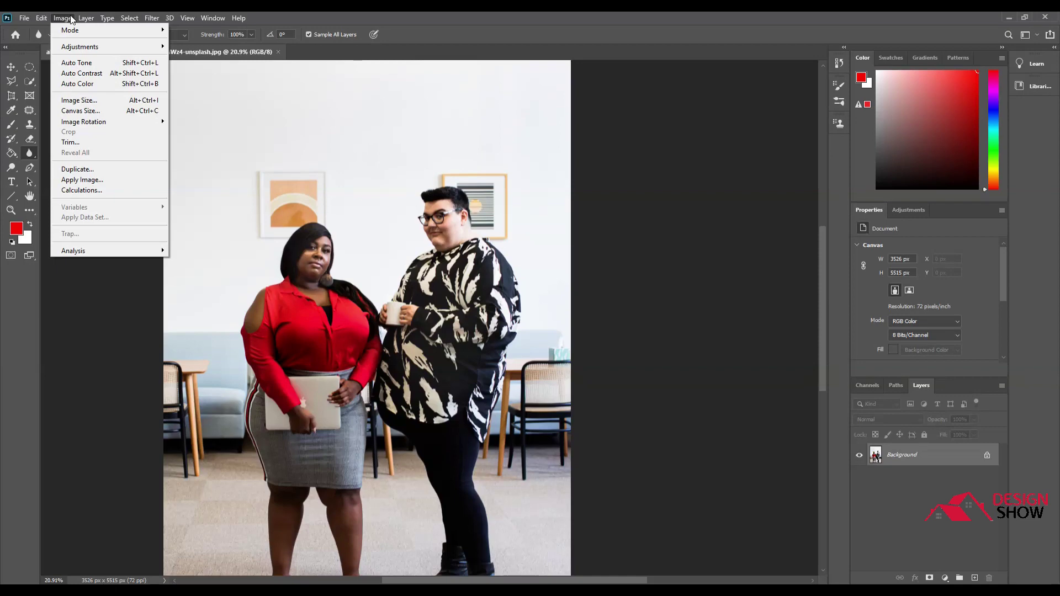
Resample the image to 10 inches wide, giving 720 × 1126 pixels.
{"action": "left_click", "coordinate": [92, 104]}
{"action": "left_click_drag", "start_coordinate": [506, 127], "coordinate": [529, 125]}
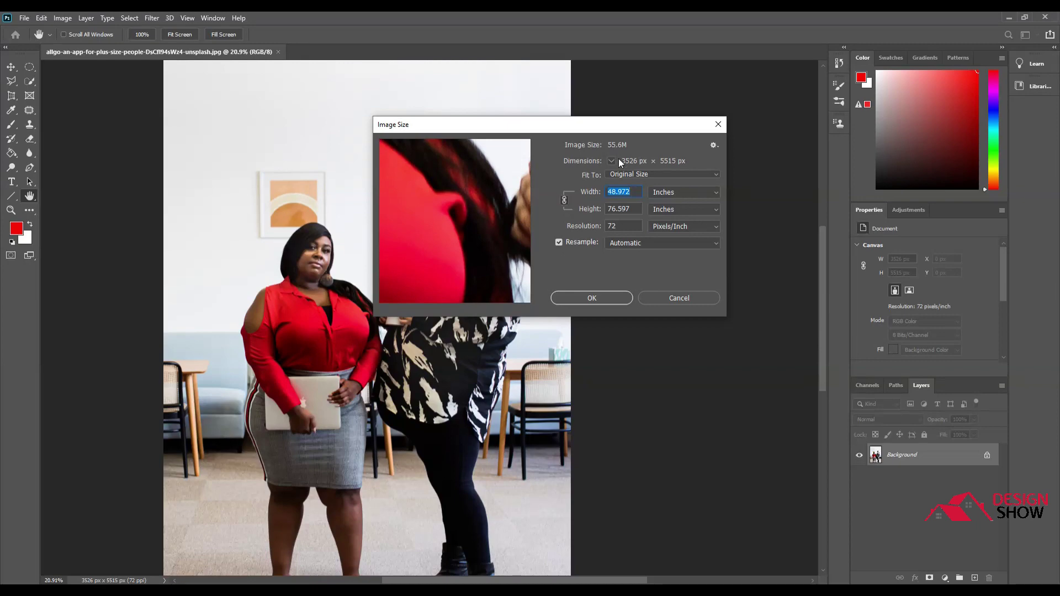
{"action": "type", "text": "10"}
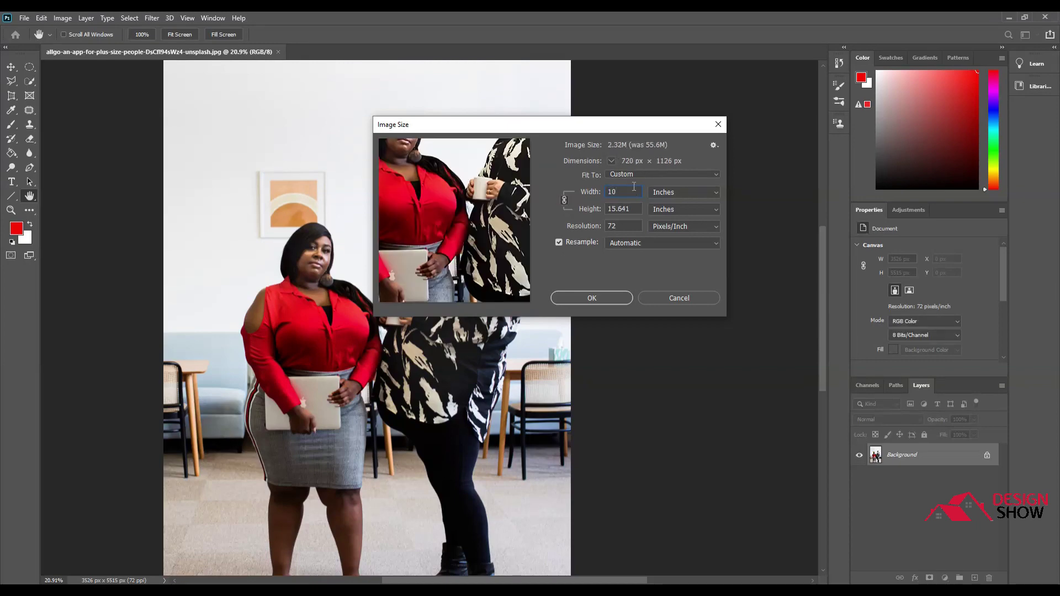
{"action": "left_click_drag", "start_coordinate": [437, 207], "coordinate": [458, 259]}
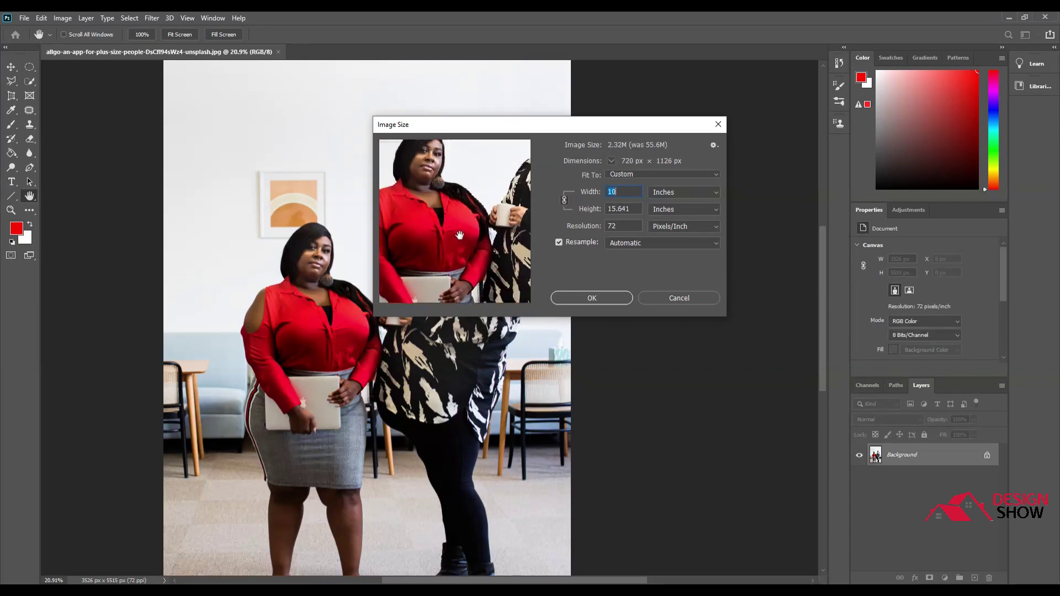
{"action": "left_click", "coordinate": [574, 298]}
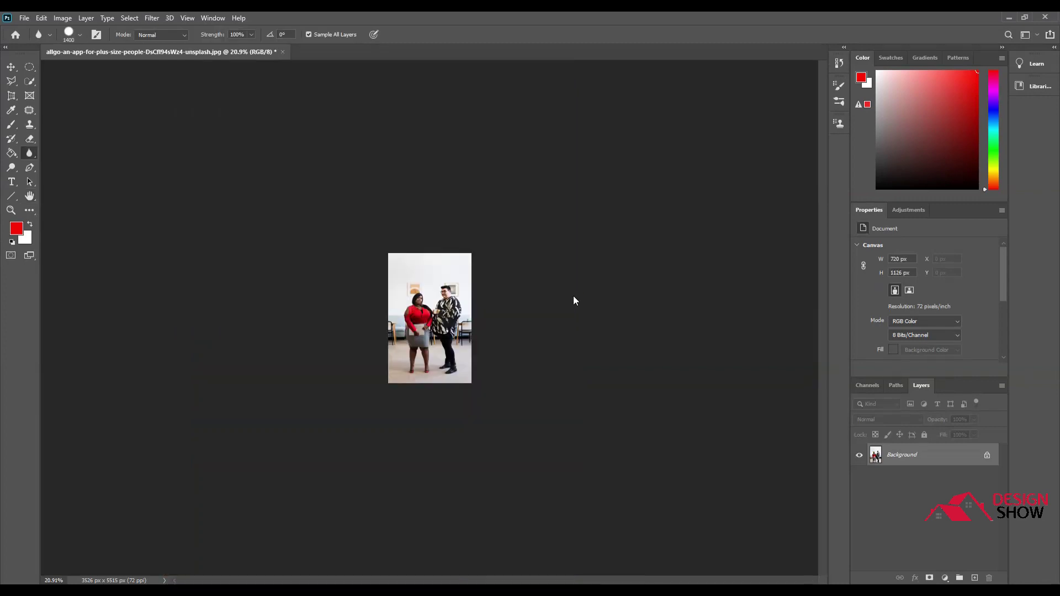
{"action": "scroll", "coordinate": [430, 318], "scroll_direction": "up", "scroll_amount": 1}
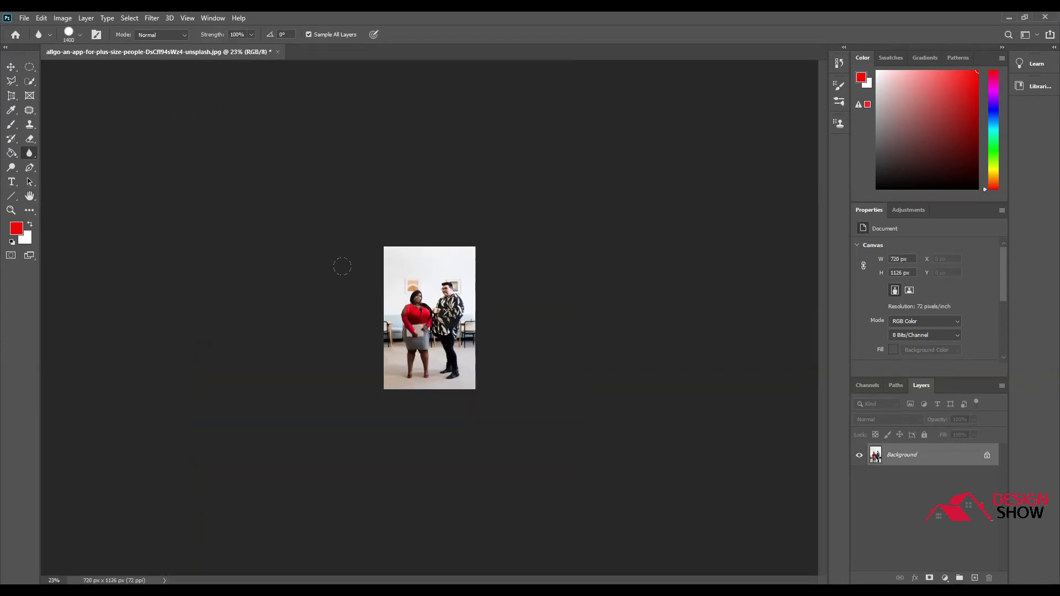
{"action": "scroll", "coordinate": [430, 318], "scroll_direction": "up", "scroll_amount": 2}
{"action": "scroll", "coordinate": [430, 319], "scroll_direction": "up", "scroll_amount": 2}
{"action": "scroll", "coordinate": [430, 319], "scroll_direction": "up", "scroll_amount": 1}
{"action": "scroll", "coordinate": [429, 319], "scroll_direction": "up", "scroll_amount": 3}
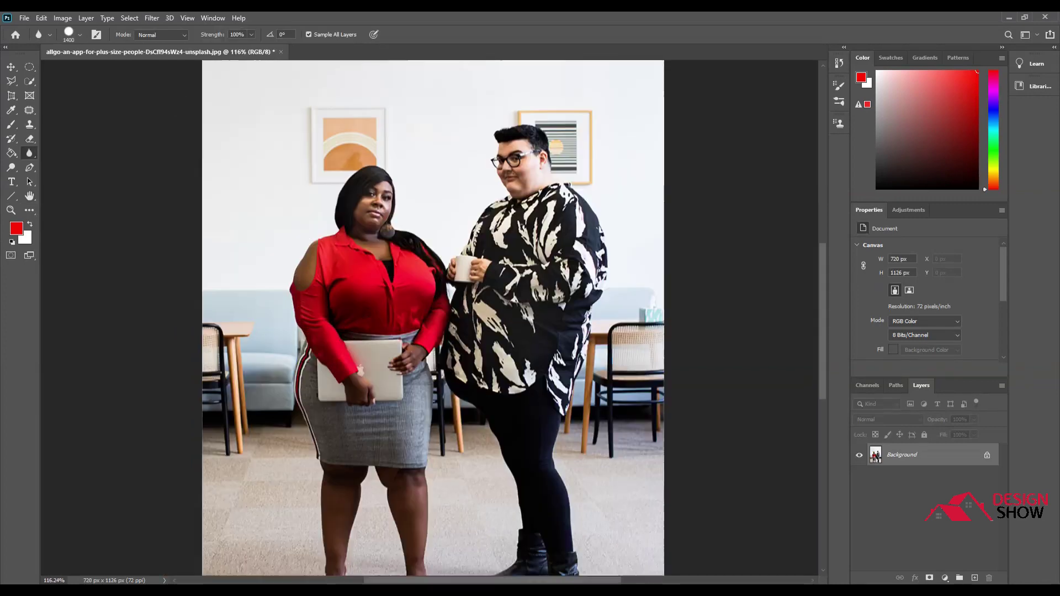
{"action": "key", "text": "bracketleft"}
{"action": "key", "text": "bracketleft"}
{"action": "key", "text": "bracketleft"}
{"action": "left_click_drag", "start_coordinate": [381, 221], "coordinate": [552, 276]}
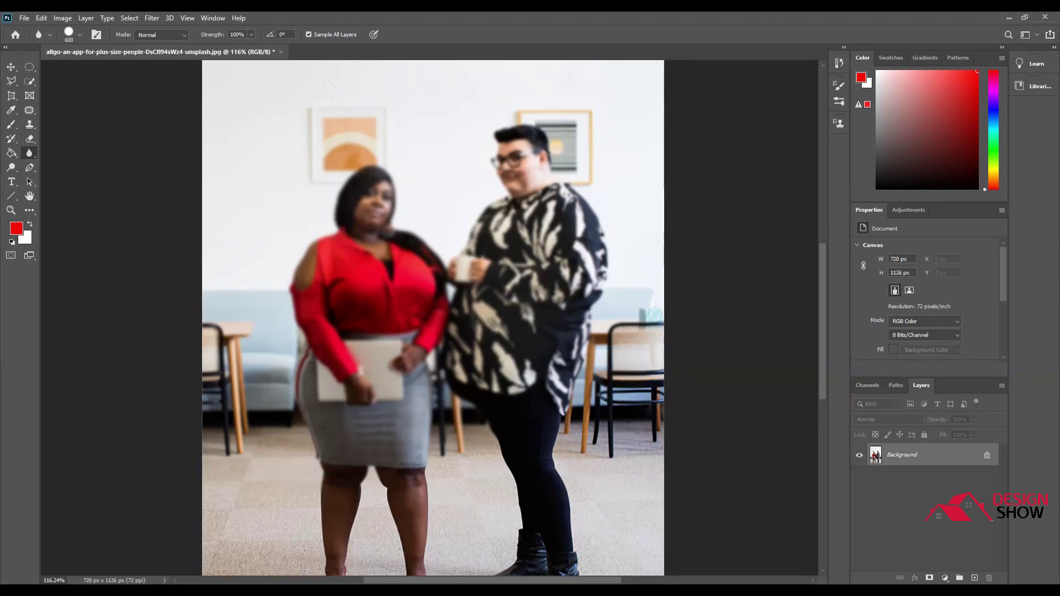
{"action": "key", "text": "ctrl+z"}
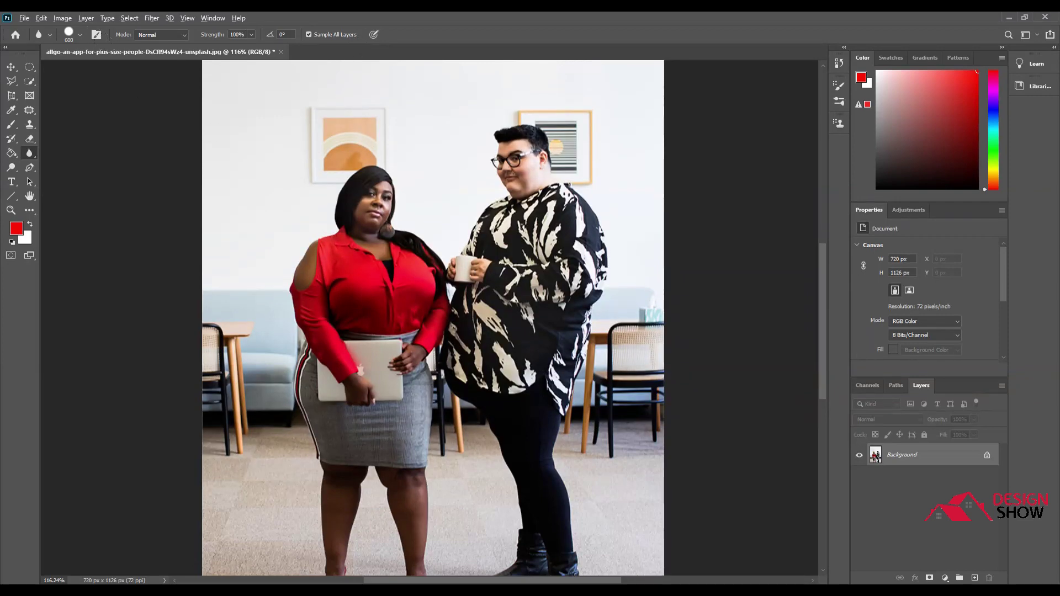
{"action": "scroll", "coordinate": [309, 231], "scroll_direction": "up", "scroll_amount": 1}
{"action": "scroll", "coordinate": [309, 231], "scroll_direction": "up", "scroll_amount": 2}
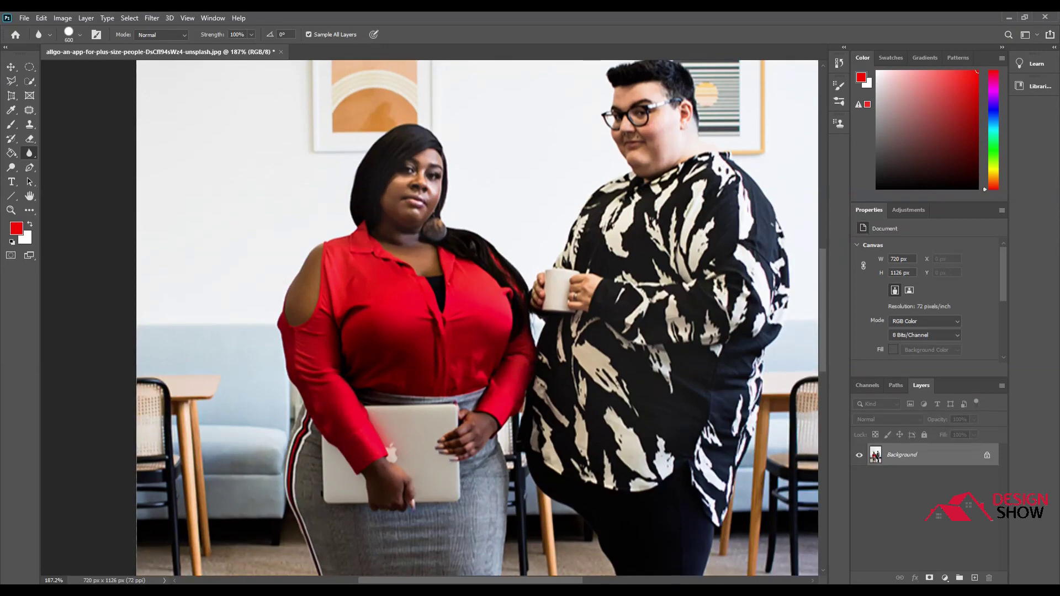
{"action": "scroll", "coordinate": [493, 230], "scroll_direction": "down", "scroll_amount": 2}
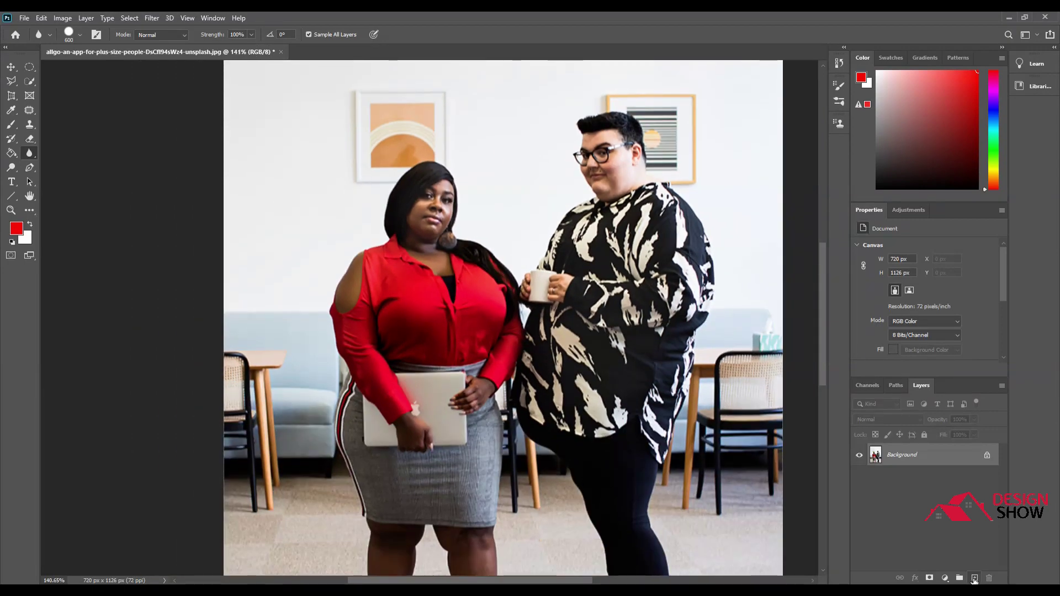
Add Layer 1 and blur the left chairs, top wall, striped picture and right table.
{"action": "left_click", "coordinate": [974, 579]}
{"action": "scroll", "coordinate": [268, 159], "scroll_direction": "down", "scroll_amount": 1}
{"action": "key", "text": "["}
{"action": "key", "text": "["}
{"action": "key", "text": "["}
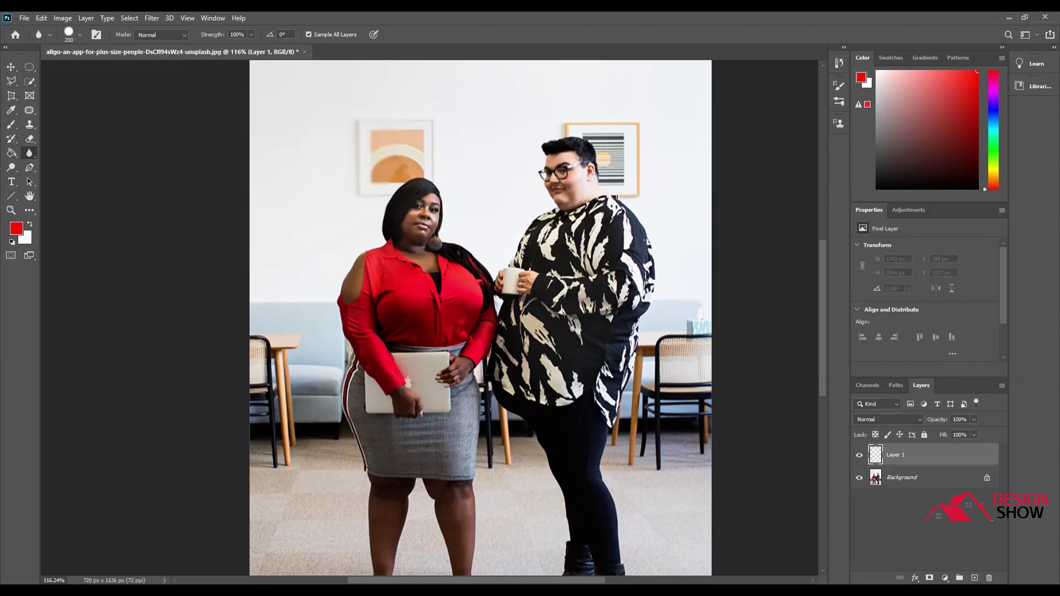
{"action": "left_click_drag", "start_coordinate": [276, 343], "coordinate": [237, 410]}
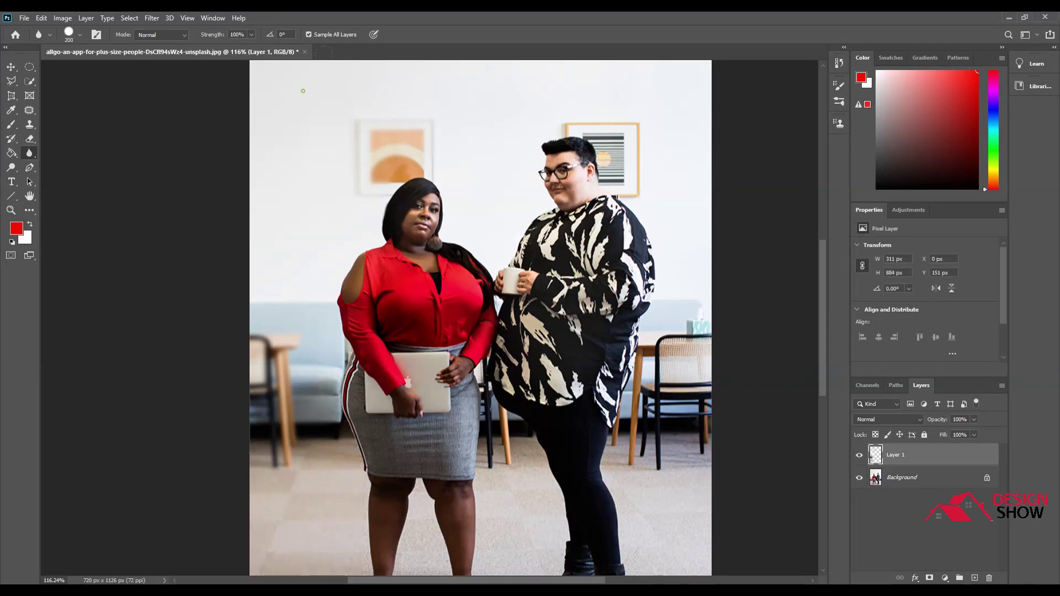
{"action": "left_click_drag", "start_coordinate": [485, 87], "coordinate": [591, 91]}
{"action": "left_click_drag", "start_coordinate": [611, 137], "coordinate": [619, 177]}
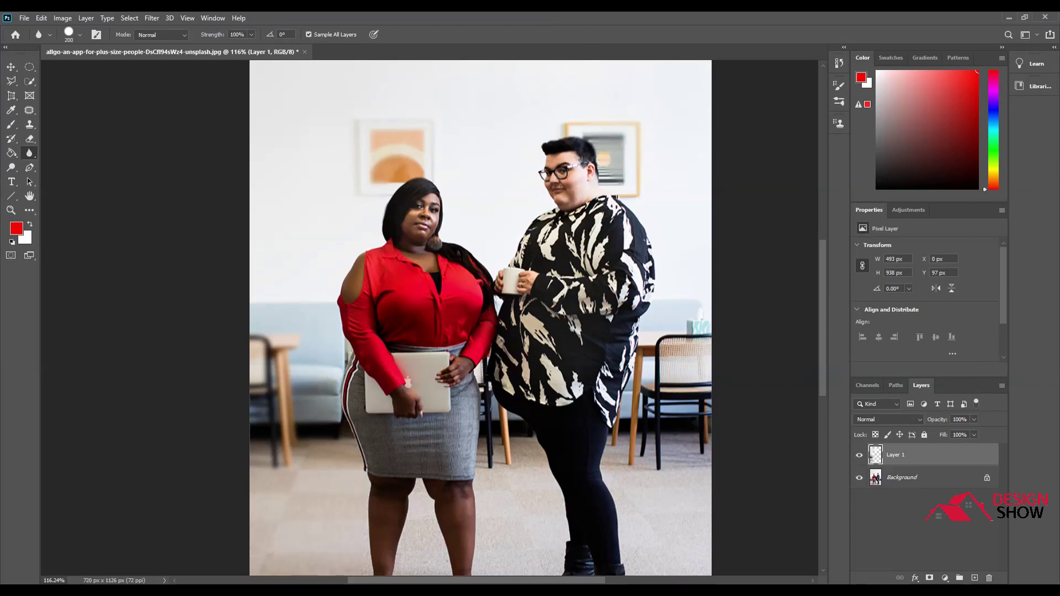
{"action": "mouse_move", "coordinate": [691, 334]}
{"action": "left_mouse_down"}
{"action": "mouse_move", "coordinate": [646, 409]}
{"action": "mouse_move", "coordinate": [684, 389]}
{"action": "left_mouse_up"}
{"action": "left_click_drag", "start_coordinate": [659, 456], "coordinate": [644, 445]}
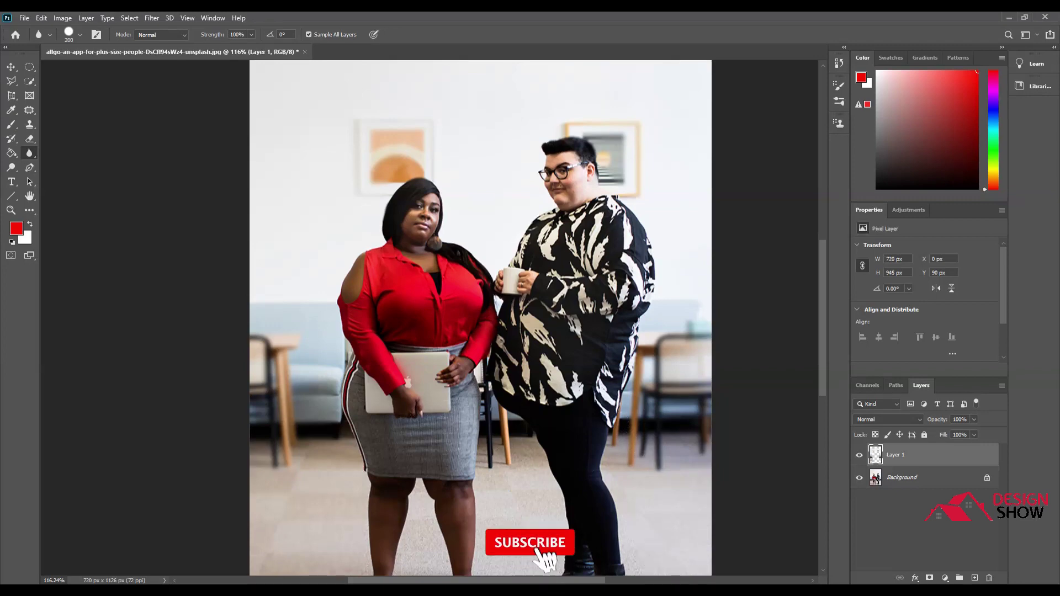
Blur the skirt edges, hem and wooden chair leg behind the women's legs.
{"action": "scroll", "coordinate": [296, 403], "scroll_direction": "up", "scroll_amount": 5}
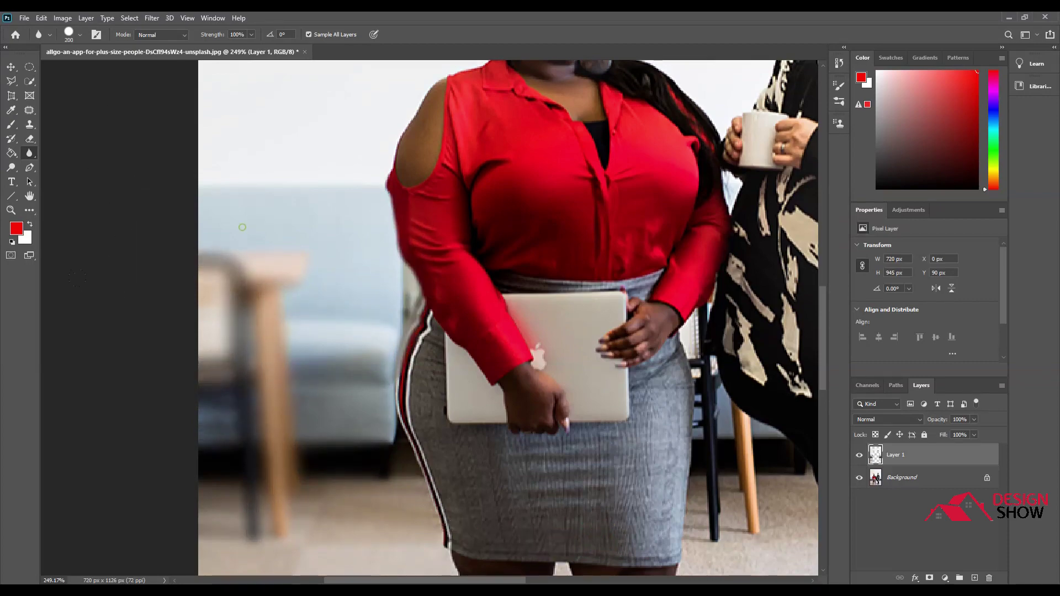
{"action": "scroll", "coordinate": [243, 227], "scroll_direction": "down", "scroll_amount": 3}
{"action": "scroll", "coordinate": [243, 274], "scroll_direction": "down", "scroll_amount": 2}
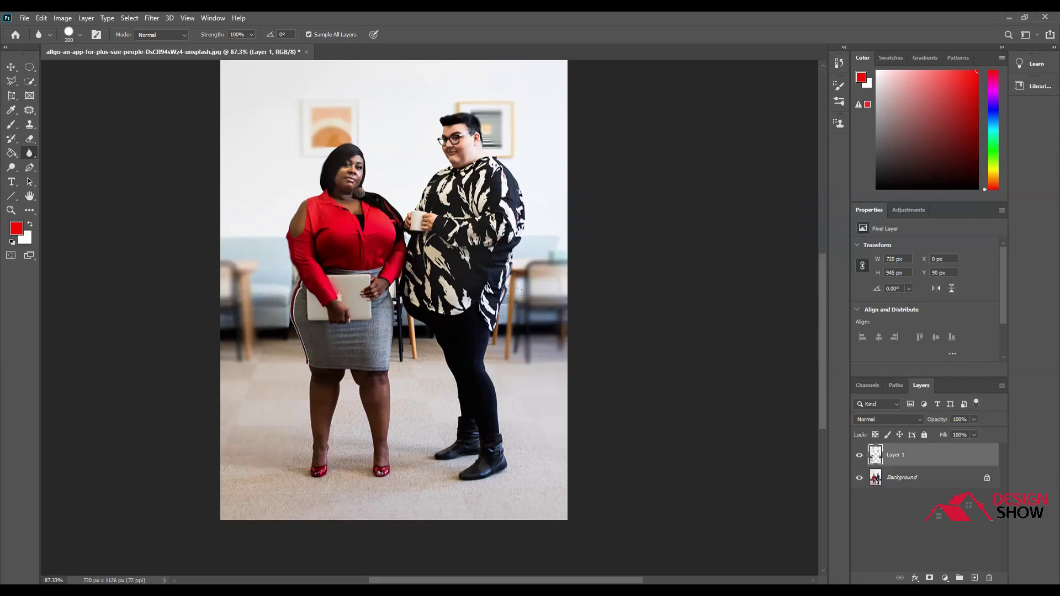
{"action": "scroll", "coordinate": [422, 379], "scroll_direction": "up", "scroll_amount": 5, "text": "alt"}
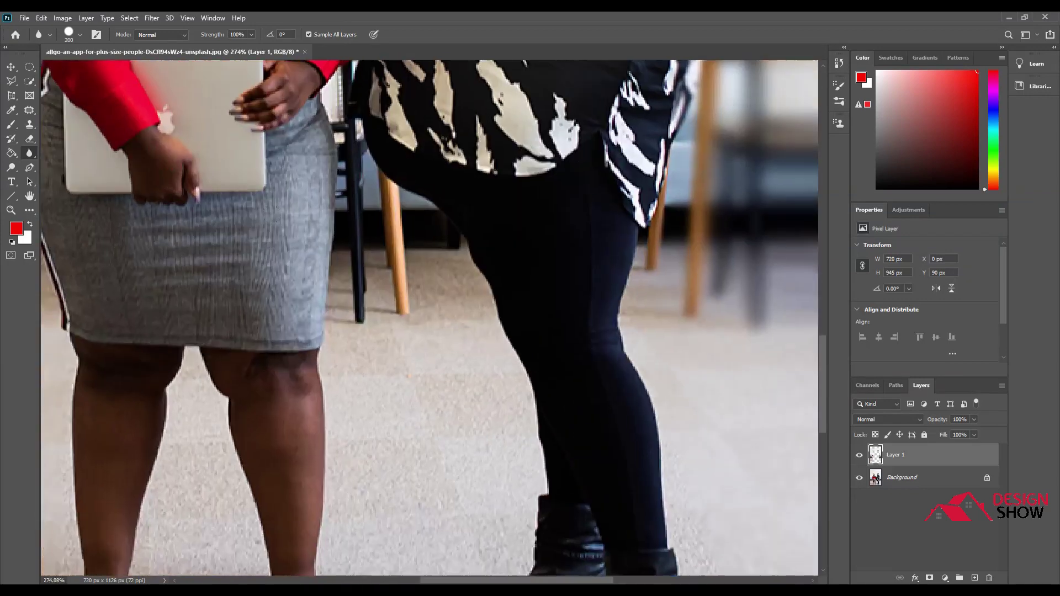
{"action": "left_click_drag", "start_coordinate": [324, 227], "coordinate": [339, 243]}
{"action": "left_click_drag", "start_coordinate": [340, 191], "coordinate": [398, 308]}
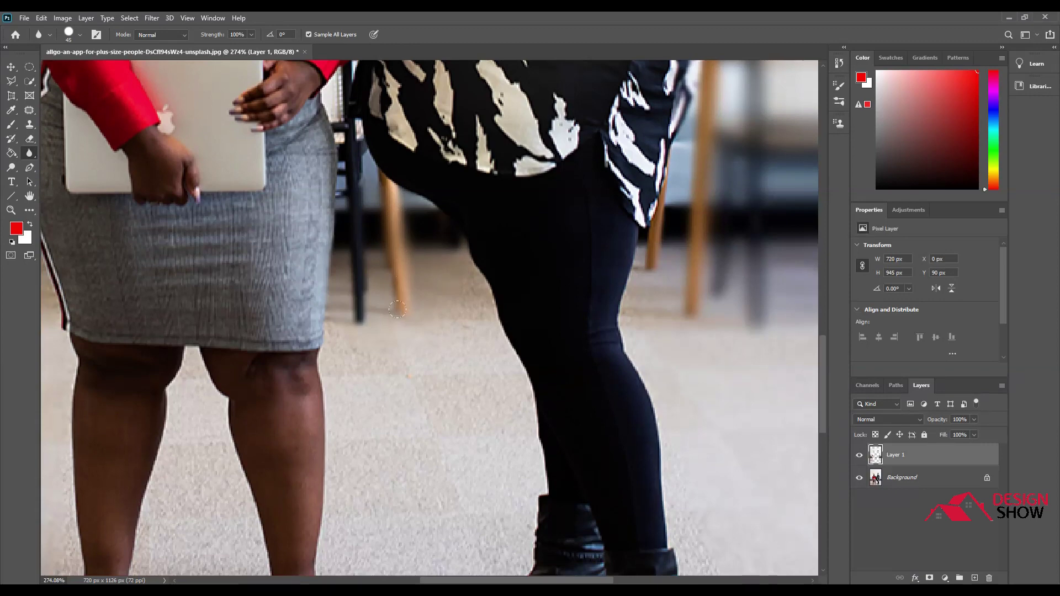
{"action": "left_click_drag", "start_coordinate": [381, 362], "coordinate": [331, 337]}
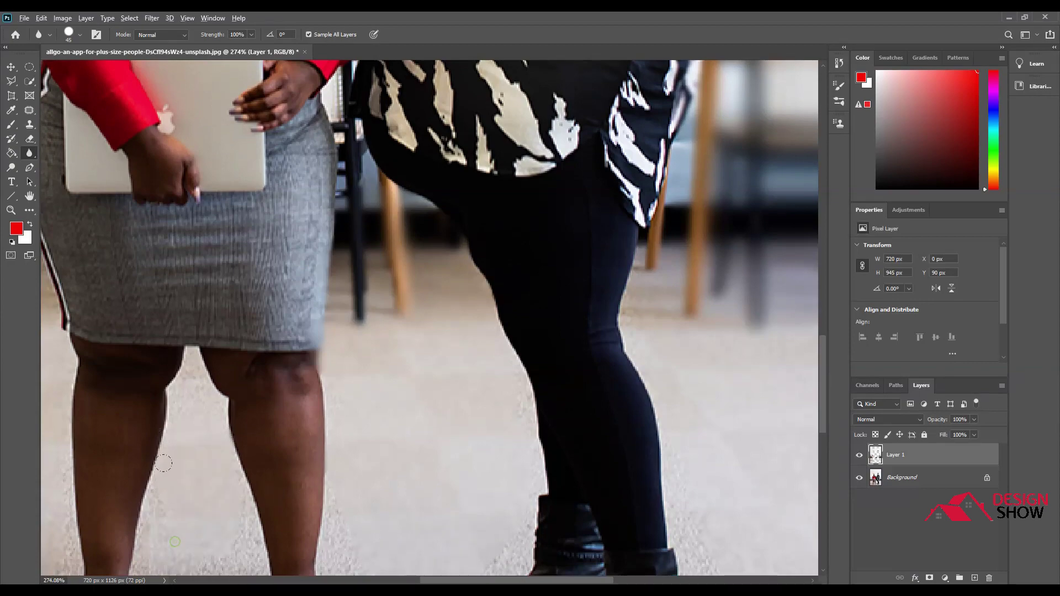
Smooth the carpet between the women's legs with the Blur tool.
{"action": "scroll", "coordinate": [183, 404], "scroll_direction": "up", "scroll_amount": 2}
{"action": "scroll", "coordinate": [182, 404], "scroll_direction": "up", "scroll_amount": 2}
{"action": "scroll", "coordinate": [182, 403], "scroll_direction": "up", "scroll_amount": 2}
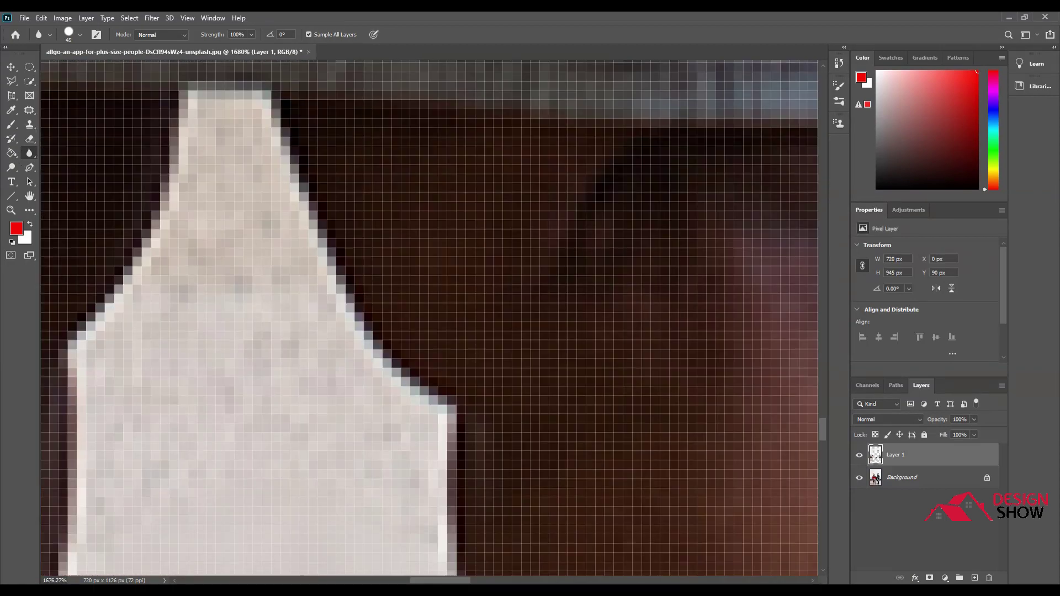
{"action": "left_click_drag", "start_coordinate": [184, 100], "coordinate": [178, 164]}
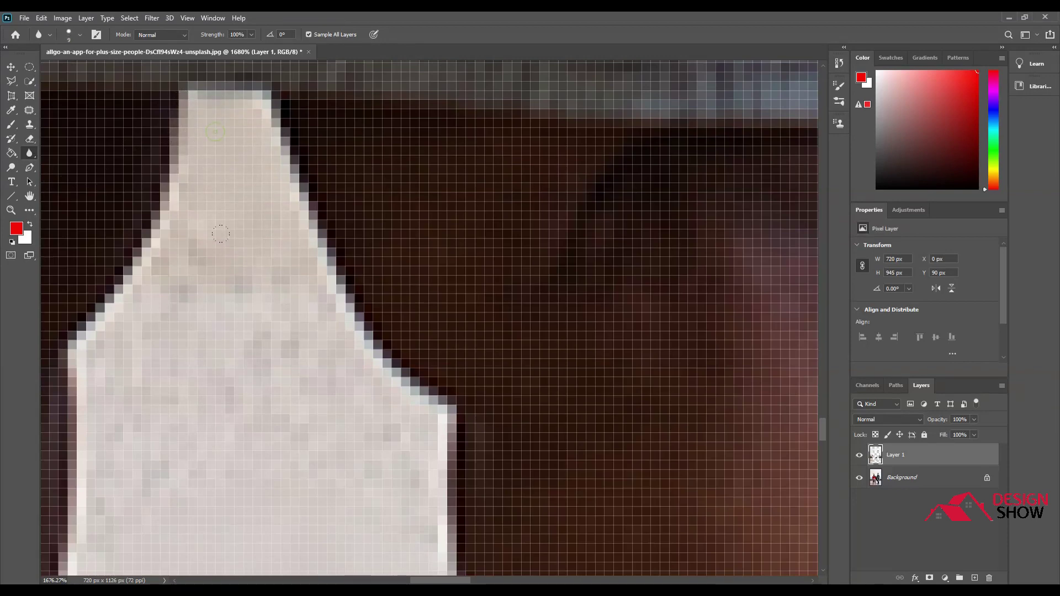
{"action": "left_click_drag", "start_coordinate": [122, 327], "coordinate": [241, 414]}
{"action": "left_click_drag", "start_coordinate": [334, 408], "coordinate": [206, 465]}
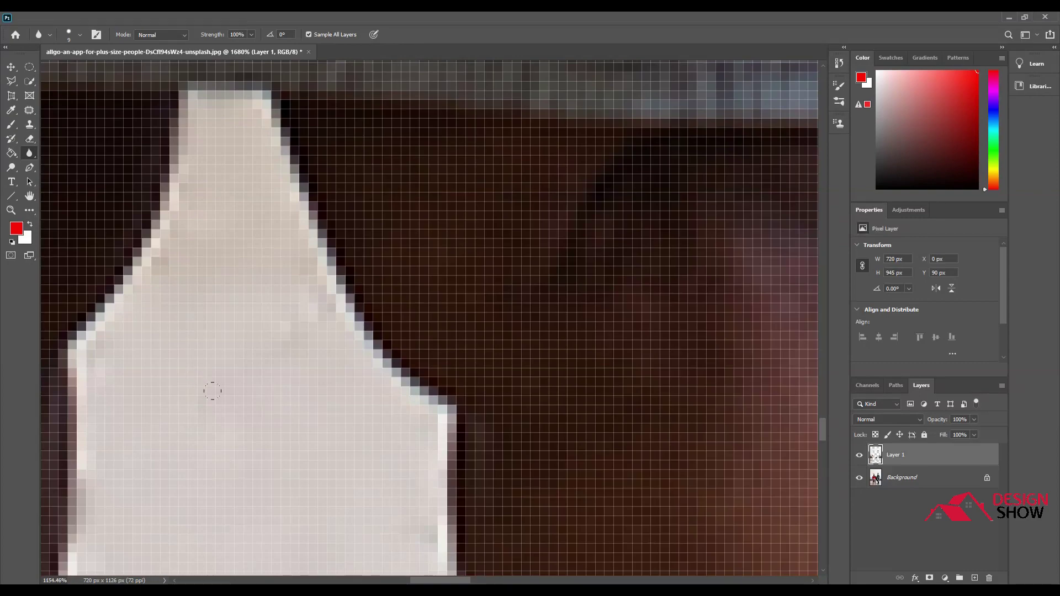
{"action": "scroll", "coordinate": [213, 391], "scroll_direction": "down", "scroll_amount": 5}
{"action": "scroll", "coordinate": [325, 254], "scroll_direction": "up", "scroll_amount": 1}
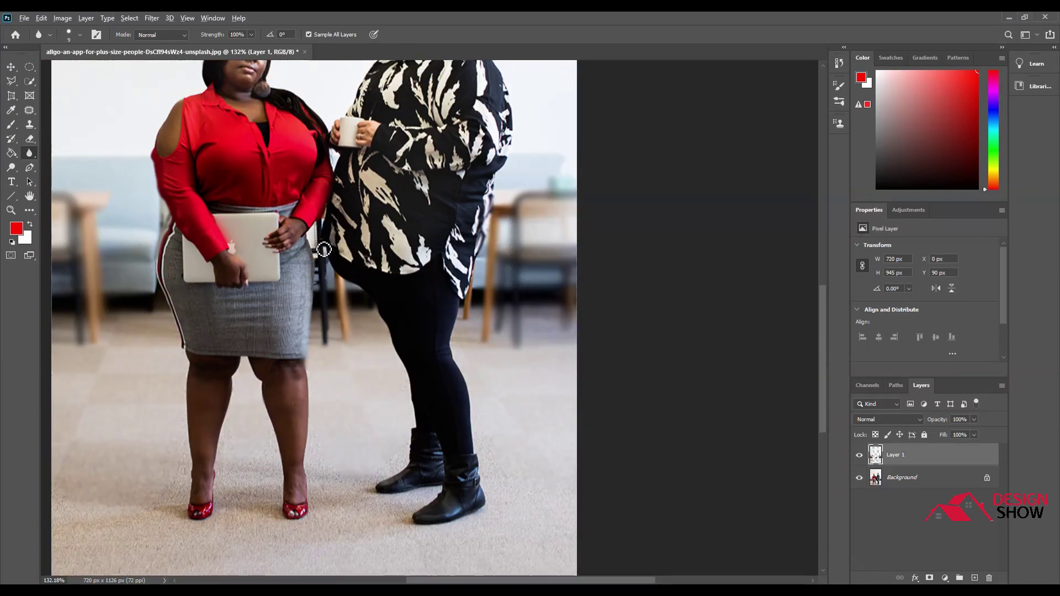
{"action": "scroll", "coordinate": [325, 260], "scroll_direction": "up", "scroll_amount": 2}
{"action": "scroll", "coordinate": [323, 275], "scroll_direction": "down", "scroll_amount": 3}
{"action": "scroll", "coordinate": [323, 275], "scroll_direction": "down", "scroll_amount": 1}
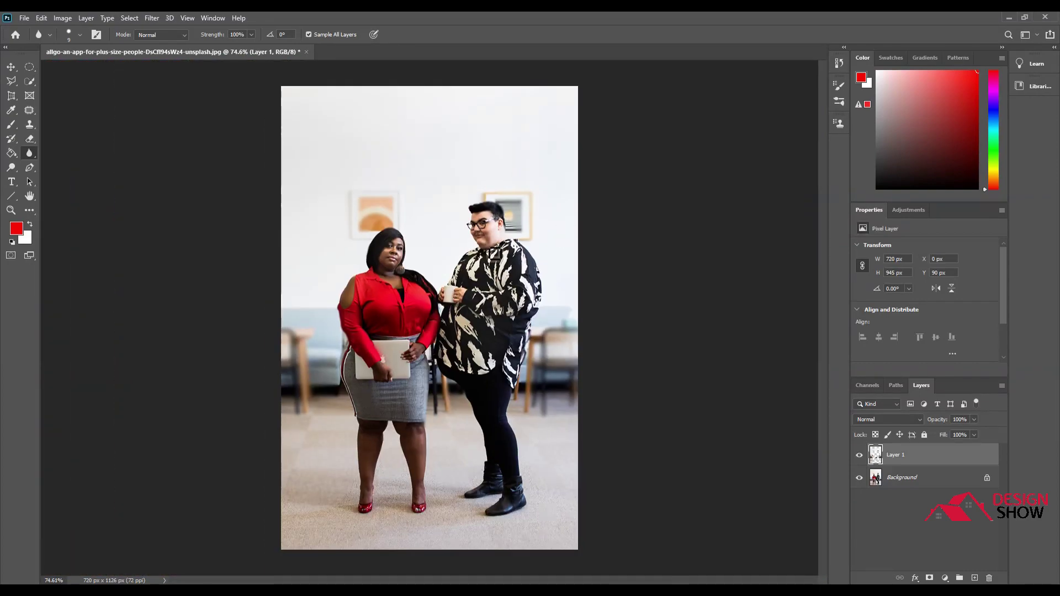
Erase stray hair and the red edge strip from Layer 1 while Background is hidden.
{"action": "left_click", "coordinate": [859, 478]}
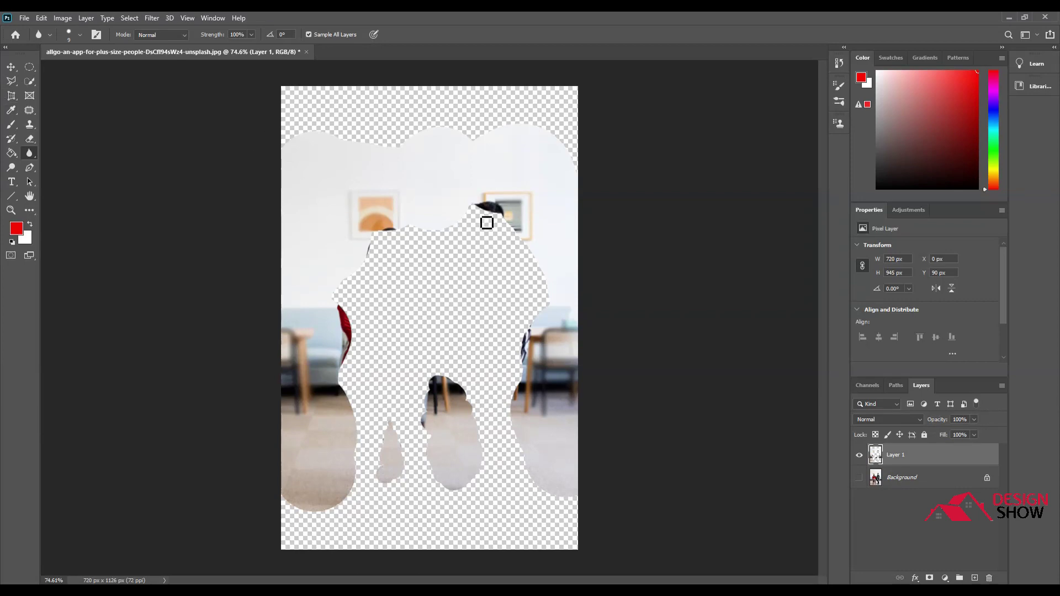
{"action": "key", "text": "e"}
{"action": "mouse_move", "coordinate": [469, 211]}
{"action": "left_mouse_down"}
{"action": "mouse_move", "coordinate": [489, 207]}
{"action": "mouse_move", "coordinate": [468, 212]}
{"action": "left_mouse_up"}
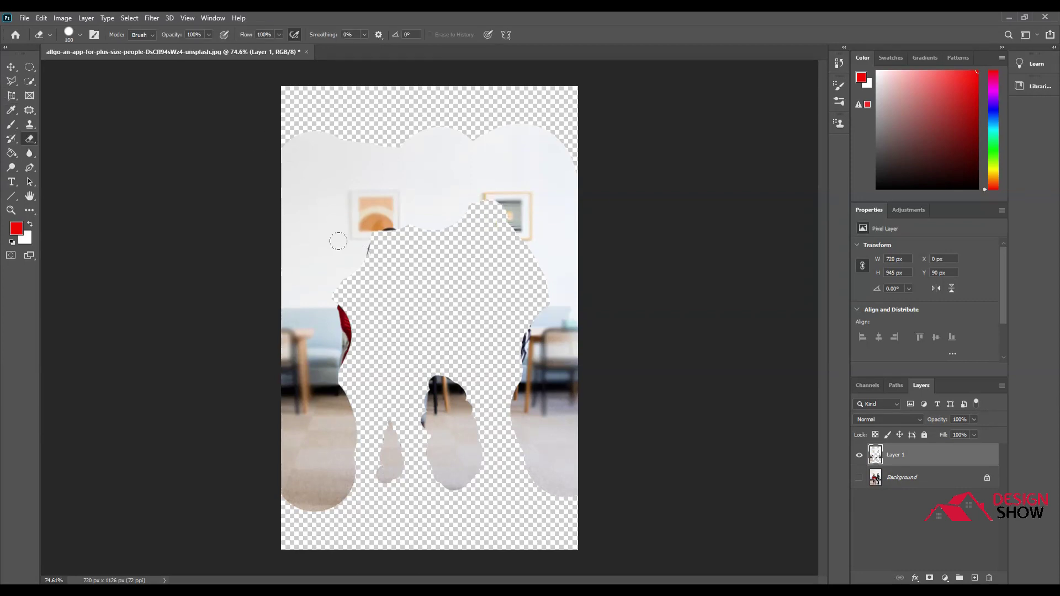
{"action": "left_click_drag", "start_coordinate": [388, 235], "coordinate": [375, 258]}
{"action": "left_click_drag", "start_coordinate": [347, 301], "coordinate": [354, 365]}
{"action": "left_click_drag", "start_coordinate": [523, 328], "coordinate": [524, 358]}
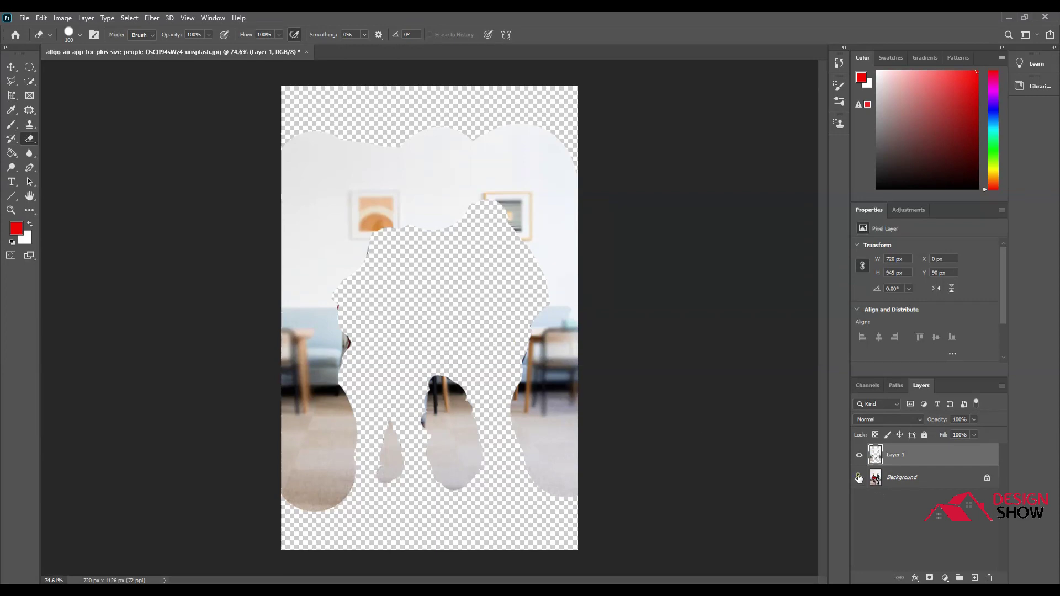
{"action": "left_click", "coordinate": [859, 479]}
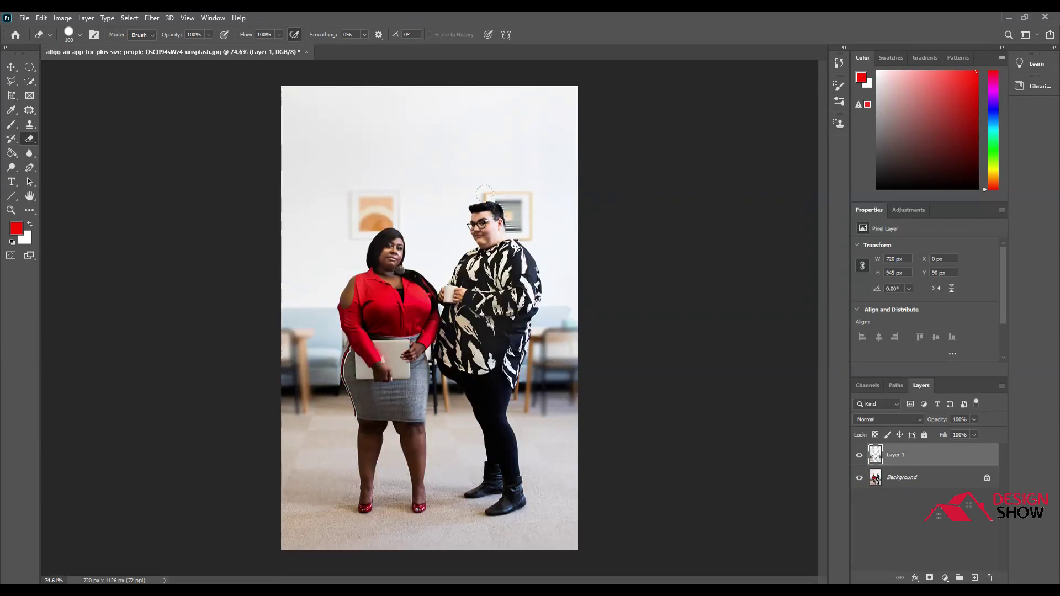
Undo an erase over the striped picture and blur the streaky edge beside the man's hair.
{"action": "scroll", "coordinate": [503, 205], "scroll_direction": "up", "scroll_amount": 5}
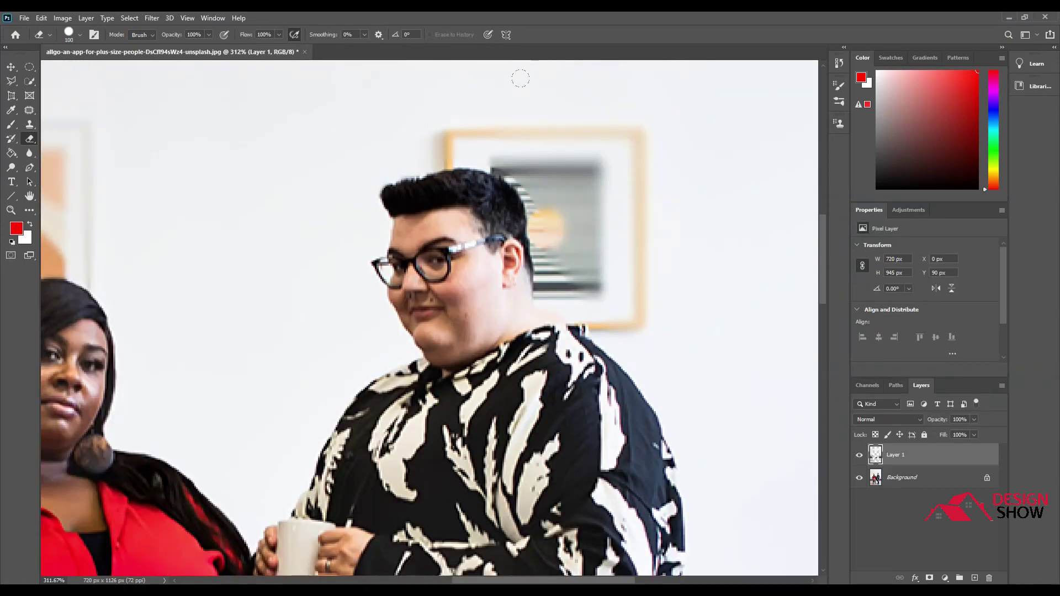
{"action": "left_click_drag", "start_coordinate": [530, 232], "coordinate": [598, 161]}
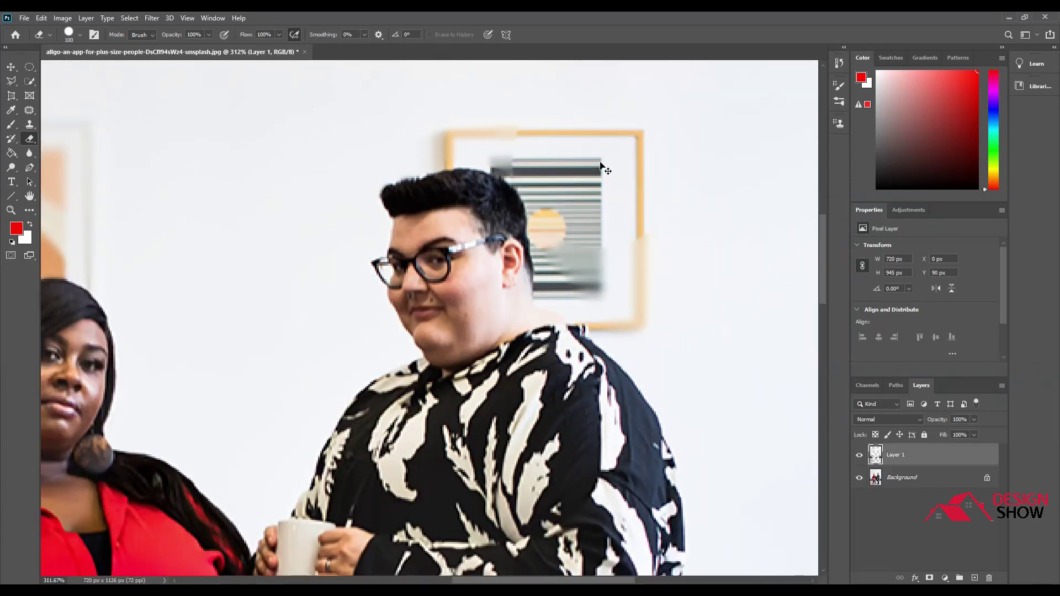
{"action": "key", "text": "ctrl+z"}
{"action": "left_click", "coordinate": [30, 153]}
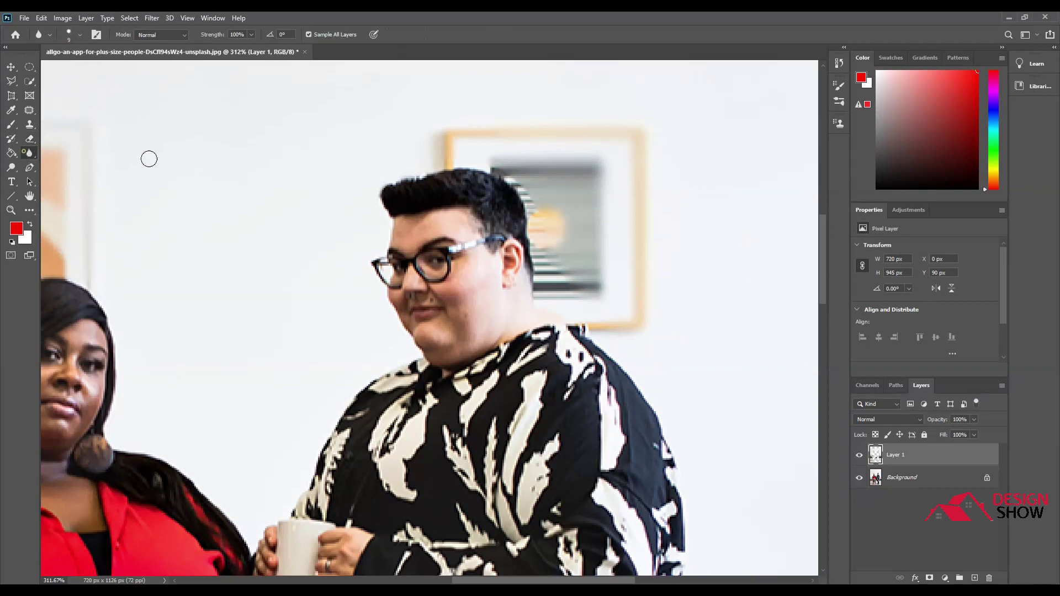
{"action": "left_click_drag", "start_coordinate": [534, 203], "coordinate": [527, 188]}
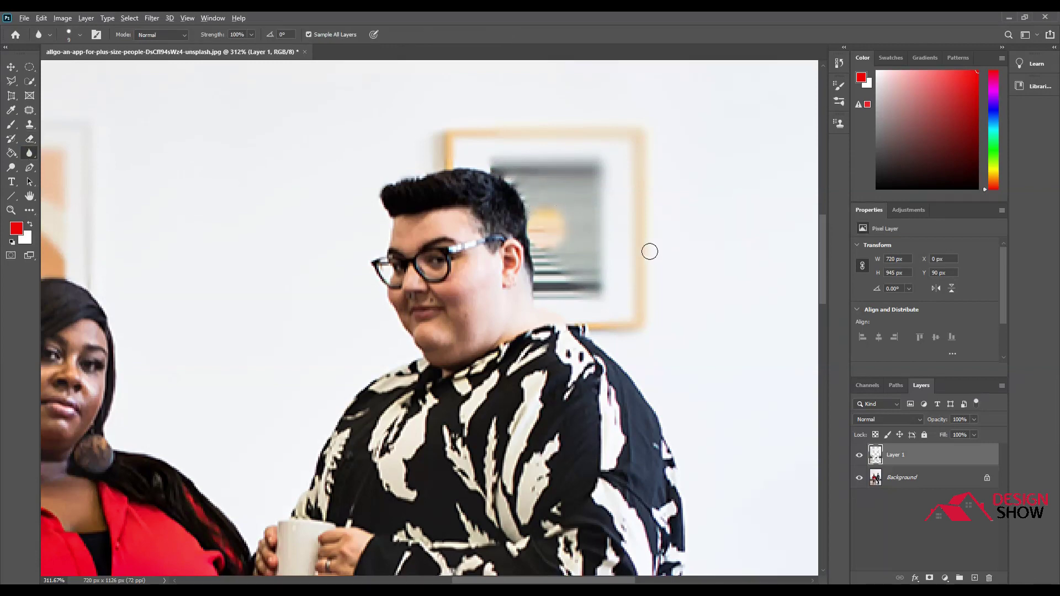
{"action": "scroll", "coordinate": [635, 251], "scroll_direction": "down", "scroll_amount": 5}
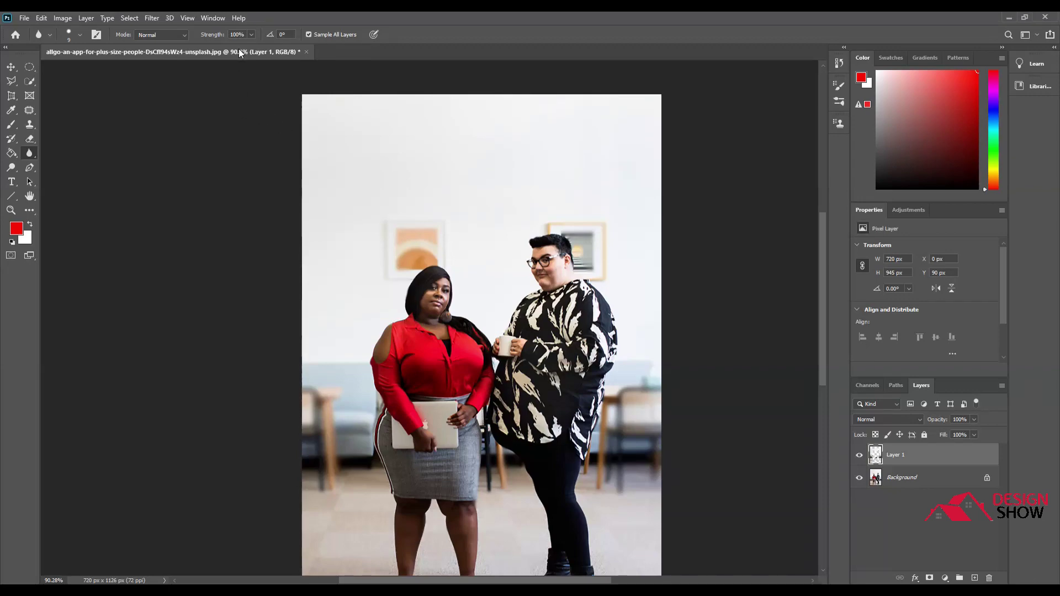
{"action": "left_click", "coordinate": [251, 36]}
Switch to the Sharpen Tool with a smaller brush and zoom into the face.
{"action": "right_click", "coordinate": [32, 153]}
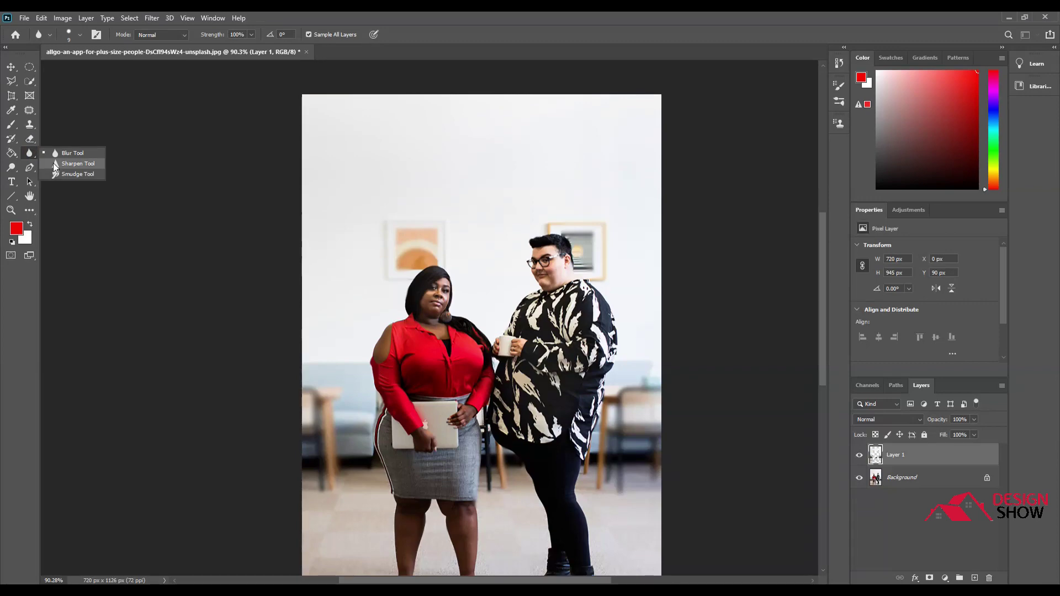
{"action": "left_click", "coordinate": [53, 164]}
{"action": "scroll", "coordinate": [545, 253], "scroll_direction": "up", "scroll_amount": 2}
{"action": "scroll", "coordinate": [545, 253], "scroll_direction": "up", "scroll_amount": 3}
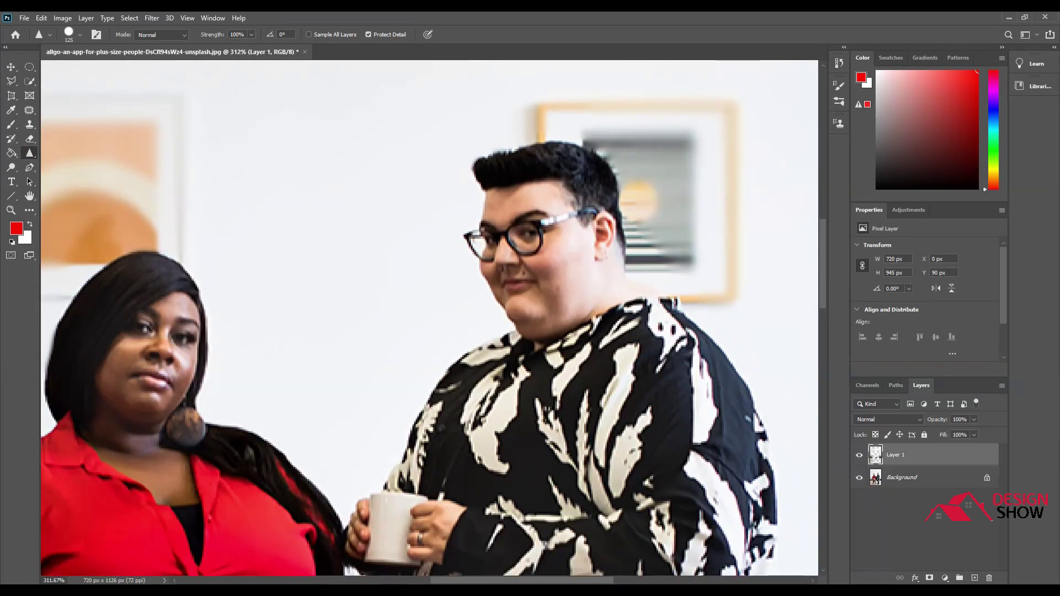
{"action": "key", "text": "bracketleft"}
{"action": "key", "text": "bracketleft"}
{"action": "key", "text": "bracketleft"}
{"action": "scroll", "coordinate": [546, 243], "scroll_direction": "up", "scroll_amount": 2}
{"action": "scroll", "coordinate": [545, 243], "scroll_direction": "up", "scroll_amount": 2}
{"action": "scroll", "coordinate": [546, 243], "scroll_direction": "up", "scroll_amount": 1}
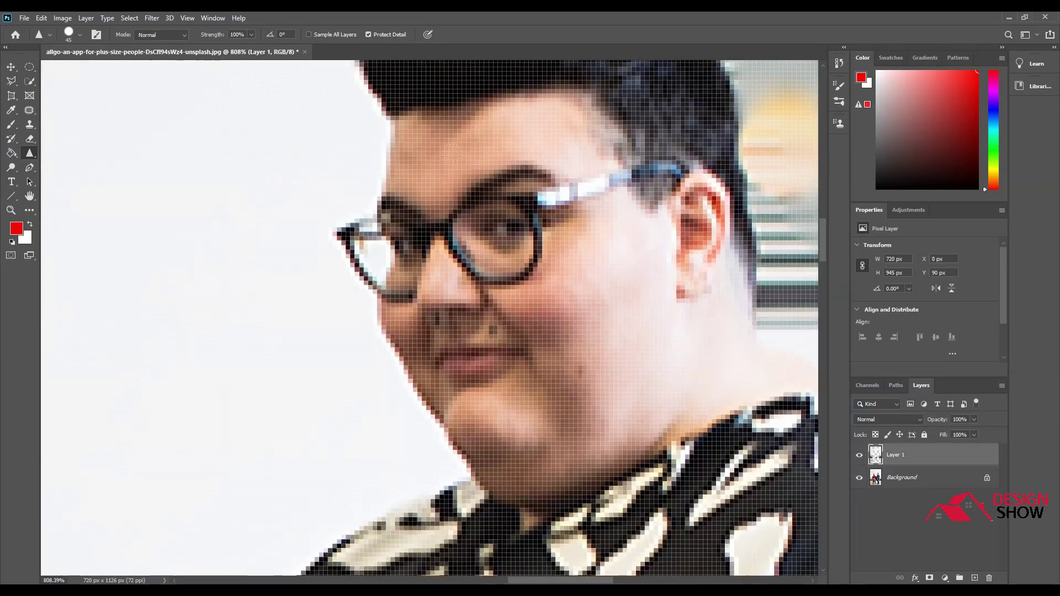
{"action": "left_click", "coordinate": [25, 18]}
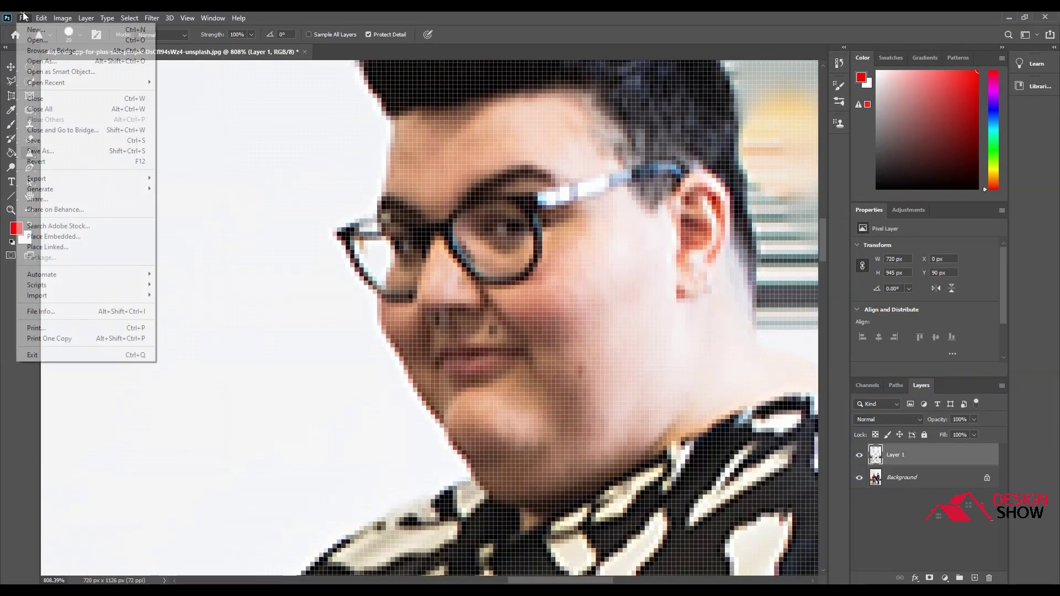
Revert the photo to its saved state and zoom in on the woman's face.
{"action": "left_click", "coordinate": [50, 162]}
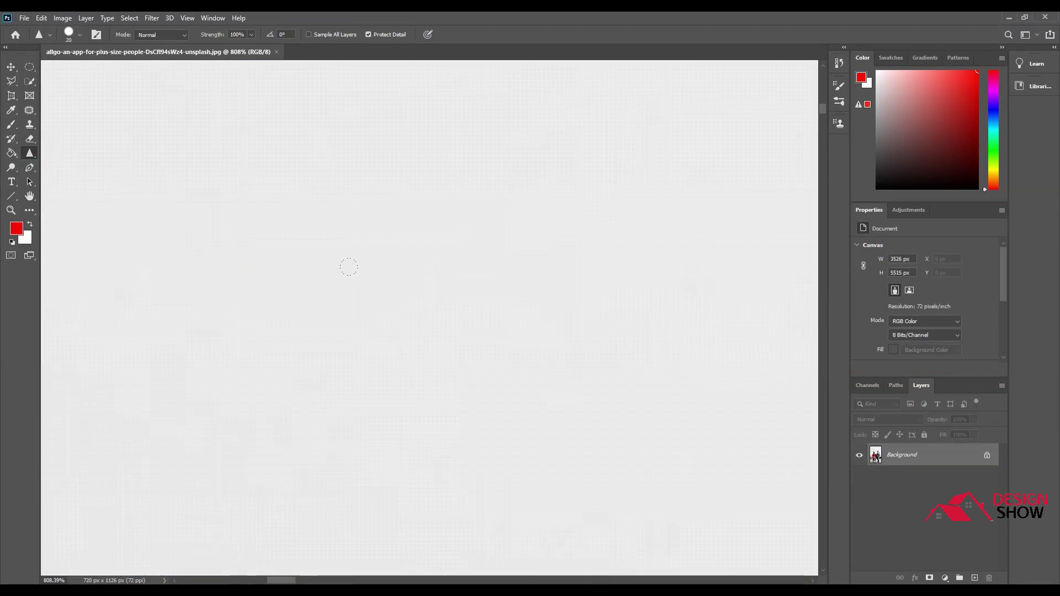
{"action": "scroll", "coordinate": [387, 313], "scroll_direction": "down", "scroll_amount": 8}
{"action": "scroll", "coordinate": [393, 313], "scroll_direction": "down", "scroll_amount": 3}
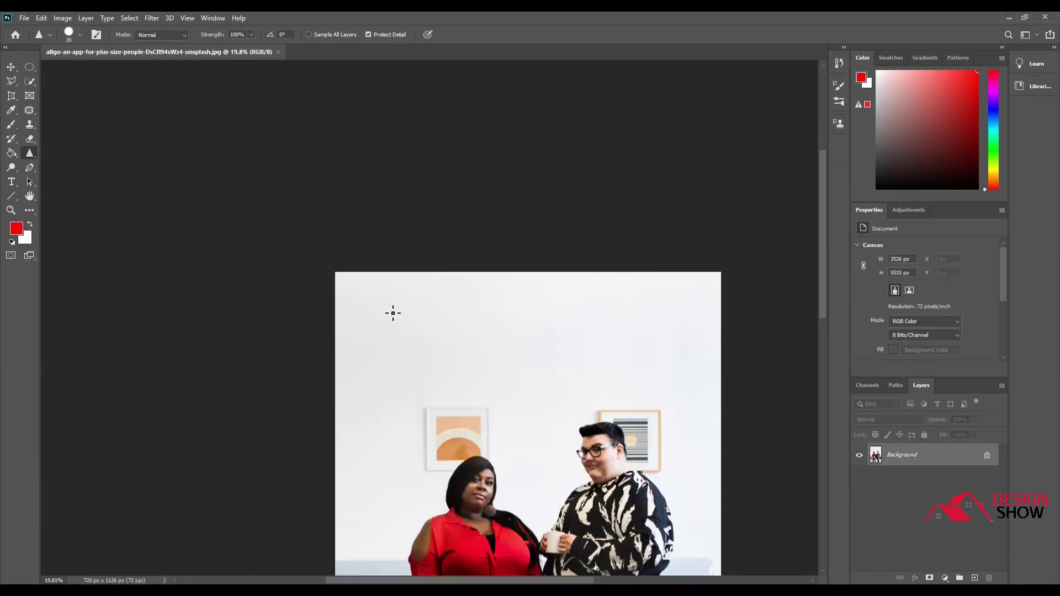
{"action": "scroll", "coordinate": [393, 314], "scroll_direction": "down", "scroll_amount": 2}
{"action": "scroll", "coordinate": [389, 221], "scroll_direction": "up", "scroll_amount": 3}
{"action": "scroll", "coordinate": [388, 90], "scroll_direction": "up", "scroll_amount": 3}
{"action": "scroll", "coordinate": [388, 91], "scroll_direction": "up", "scroll_amount": 1}
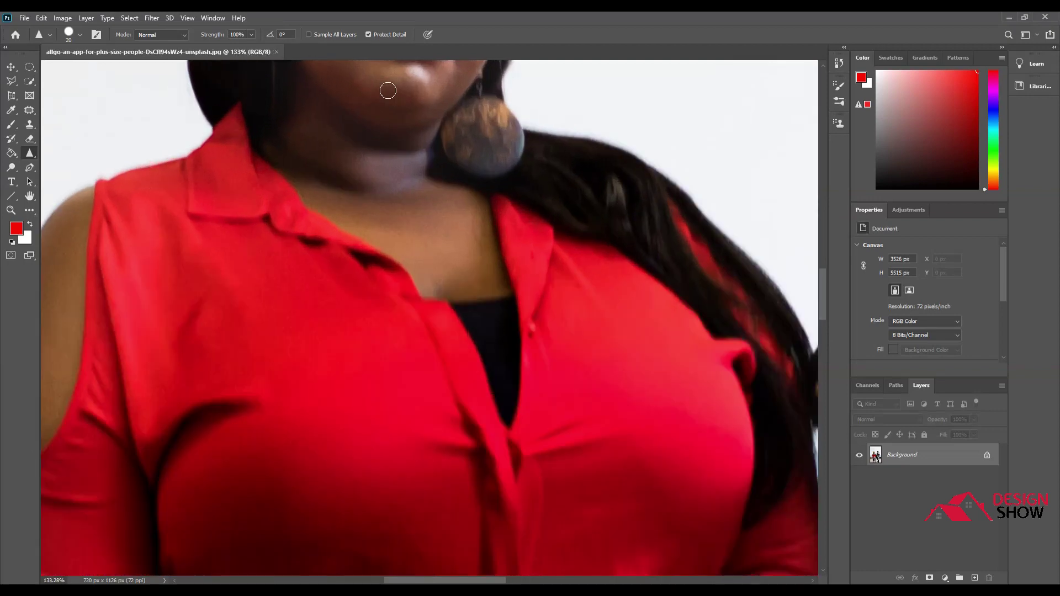
{"action": "scroll", "coordinate": [381, 105], "scroll_direction": "up", "scroll_amount": 1}
{"action": "scroll", "coordinate": [370, 127], "scroll_direction": "up", "scroll_amount": 2}
{"action": "scroll", "coordinate": [357, 151], "scroll_direction": "up", "scroll_amount": 2}
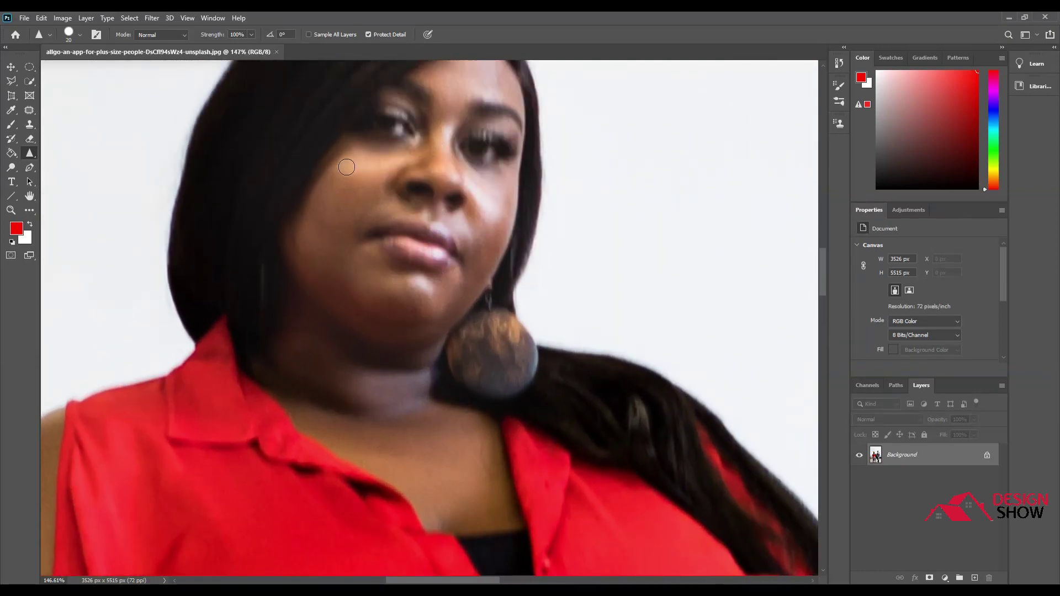
Sharpen patches on the woman's cheek and chin.
{"action": "mouse_move", "coordinate": [340, 197]}
{"action": "left_mouse_down"}
{"action": "mouse_move", "coordinate": [362, 195]}
{"action": "mouse_move", "coordinate": [336, 203]}
{"action": "mouse_move", "coordinate": [348, 192]}
{"action": "mouse_move", "coordinate": [345, 202]}
{"action": "mouse_move", "coordinate": [338, 194]}
{"action": "mouse_move", "coordinate": [350, 205]}
{"action": "mouse_move", "coordinate": [350, 189]}
{"action": "left_mouse_up"}
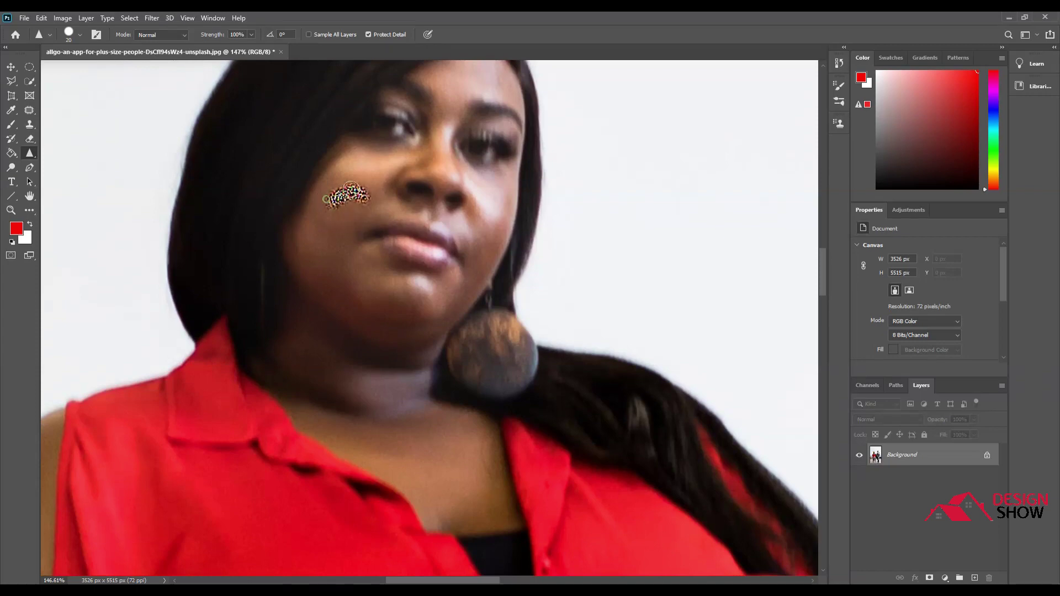
{"action": "mouse_move", "coordinate": [382, 265]}
{"action": "left_mouse_down"}
{"action": "mouse_move", "coordinate": [386, 326]}
{"action": "mouse_move", "coordinate": [420, 334]}
{"action": "mouse_move", "coordinate": [404, 304]}
{"action": "mouse_move", "coordinate": [390, 300]}
{"action": "mouse_move", "coordinate": [408, 293]}
{"action": "mouse_move", "coordinate": [387, 284]}
{"action": "mouse_move", "coordinate": [428, 304]}
{"action": "mouse_move", "coordinate": [417, 310]}
{"action": "left_mouse_up"}
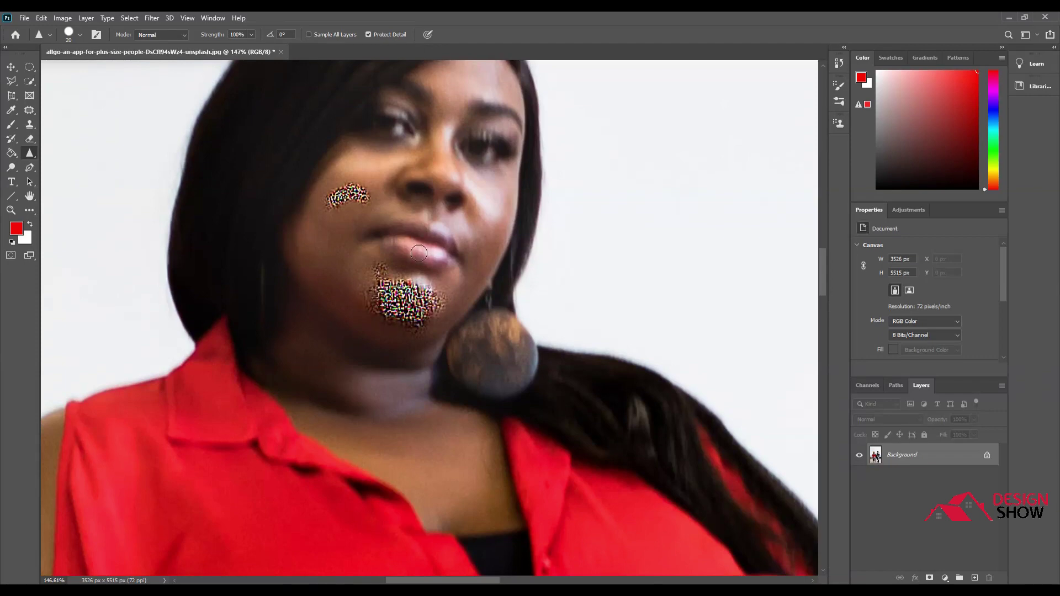
{"action": "scroll", "coordinate": [419, 253], "scroll_direction": "down", "scroll_amount": 4}
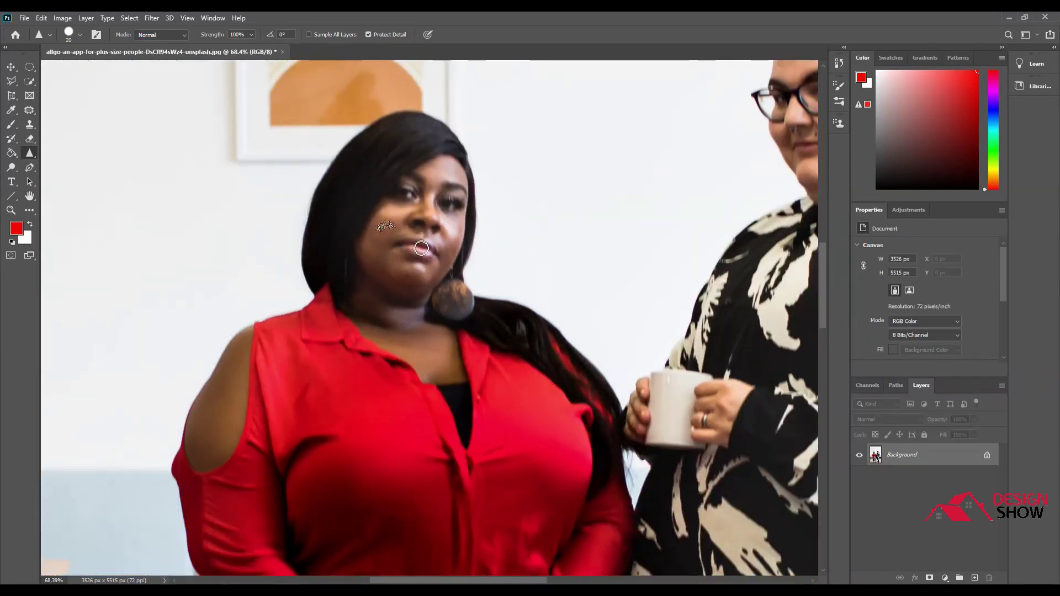
Revert away the cheek and chin sharpening and sharpen the woman's eye and lashes.
{"action": "left_click", "coordinate": [25, 17]}
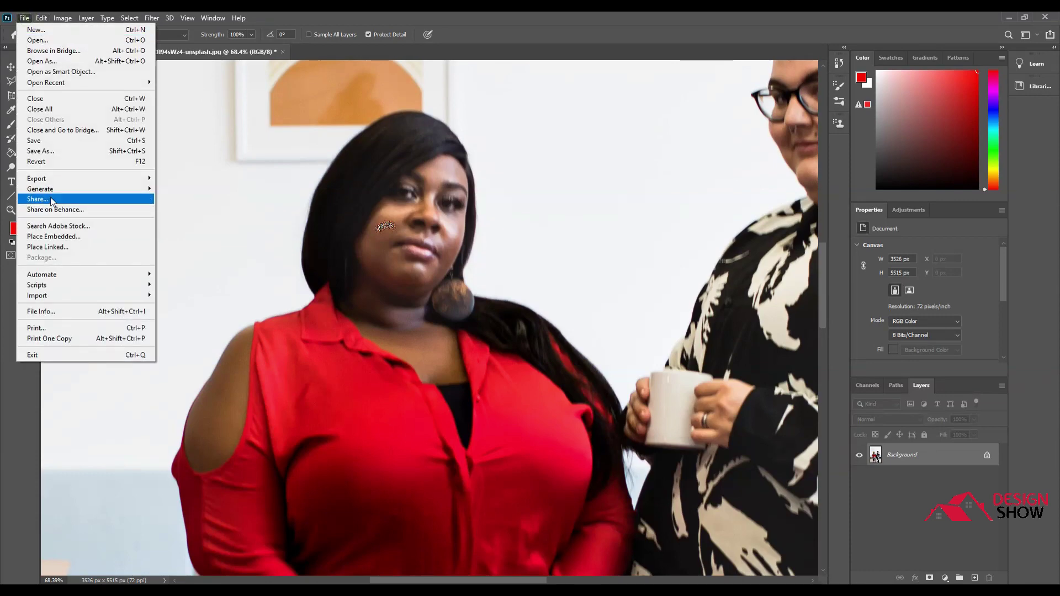
{"action": "left_click", "coordinate": [37, 161]}
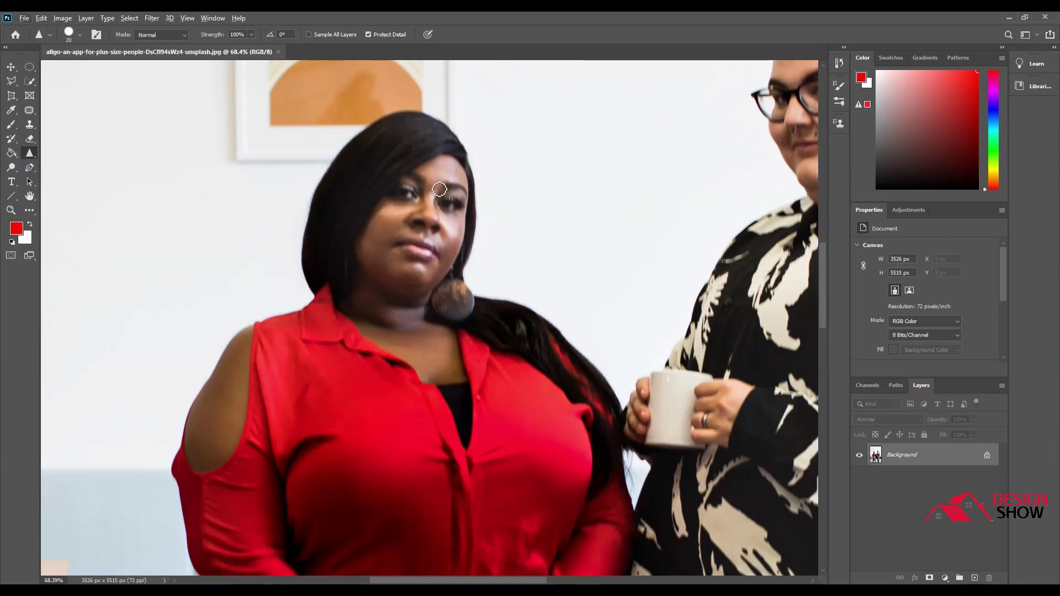
{"action": "scroll", "coordinate": [457, 198], "scroll_direction": "up", "scroll_amount": 2}
{"action": "scroll", "coordinate": [455, 213], "scroll_direction": "up", "scroll_amount": 3}
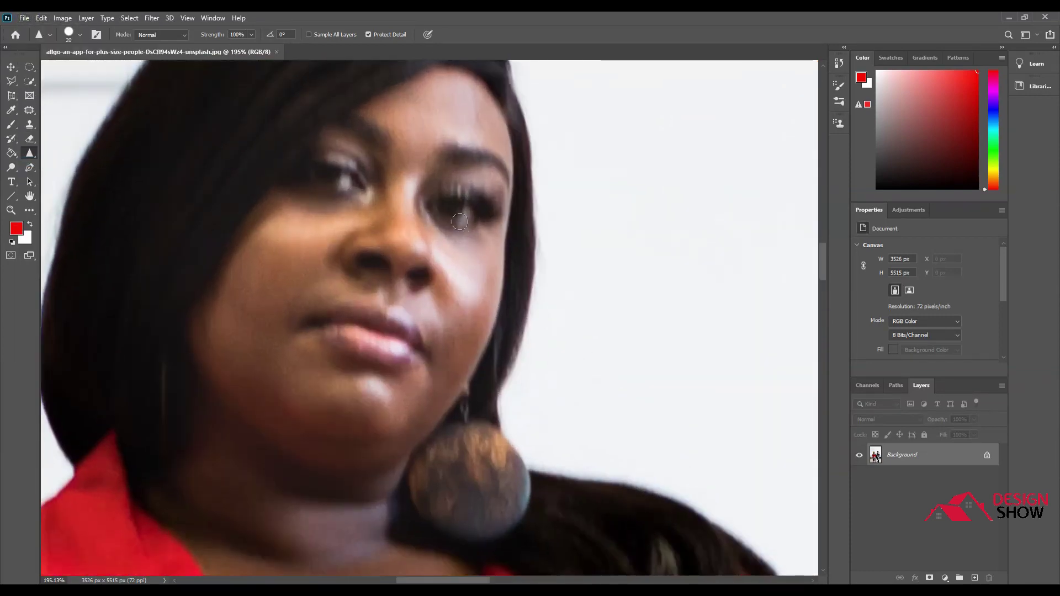
{"action": "left_click_drag", "start_coordinate": [458, 218], "coordinate": [449, 206]}
Zoom out and add an empty Layer 1 above Background.
{"action": "scroll", "coordinate": [376, 233], "scroll_direction": "down", "scroll_amount": 3}
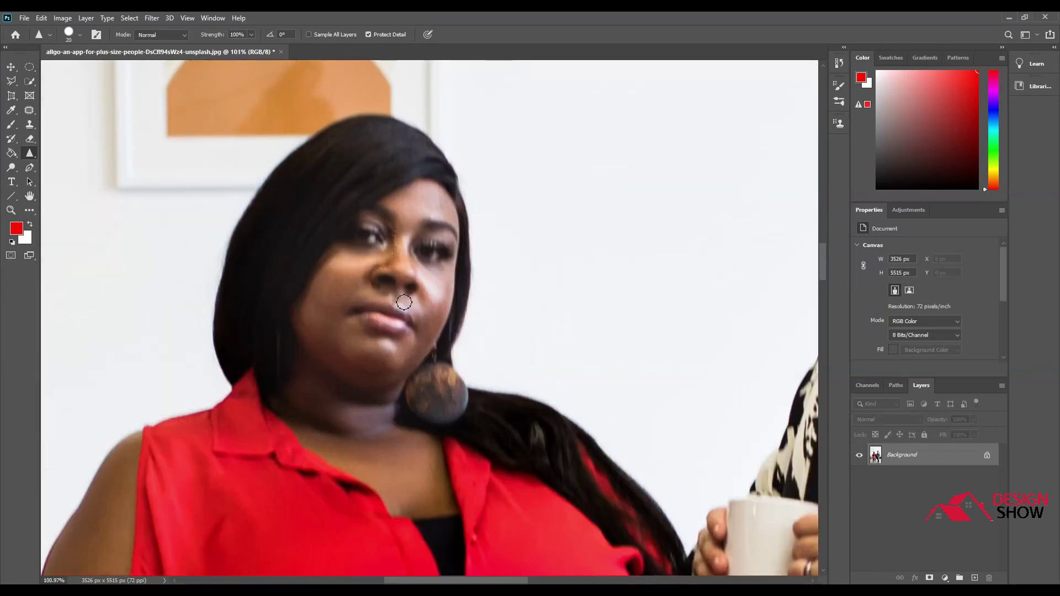
{"action": "scroll", "coordinate": [367, 295], "scroll_direction": "down", "scroll_amount": 3}
{"action": "scroll", "coordinate": [457, 331], "scroll_direction": "down", "scroll_amount": 2}
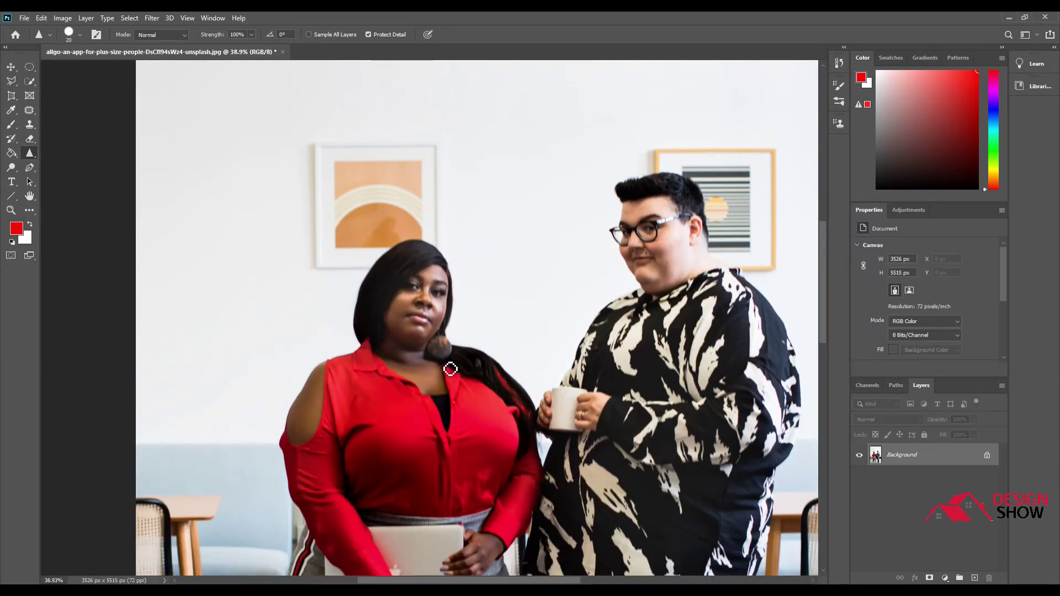
{"action": "scroll", "coordinate": [436, 342], "scroll_direction": "down", "scroll_amount": 1}
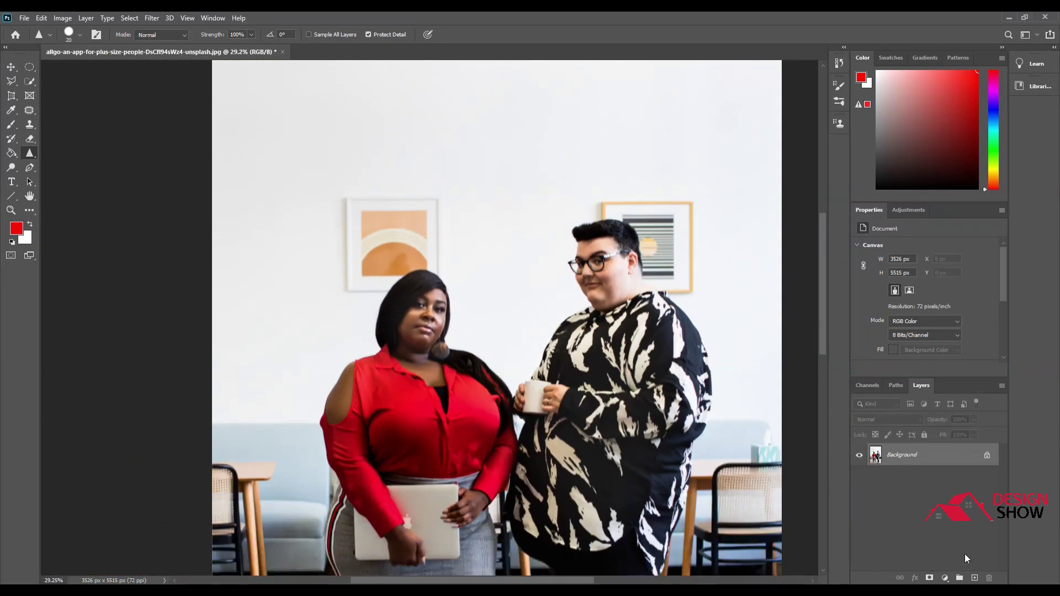
{"action": "left_click", "coordinate": [976, 578]}
{"action": "scroll", "coordinate": [602, 295], "scroll_direction": "up", "scroll_amount": 3}
{"action": "scroll", "coordinate": [481, 307], "scroll_direction": "up", "scroll_amount": 4}
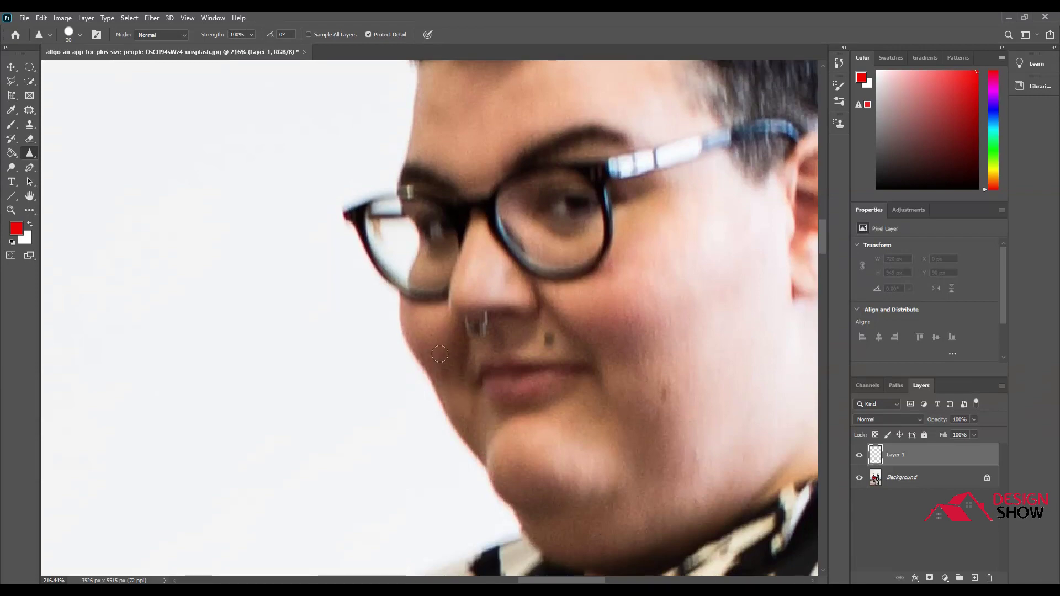
Sharpen the man's jawline, then hide Background and toggle Layer 1 to inspect it.
{"action": "left_click_drag", "start_coordinate": [455, 406], "coordinate": [490, 442]}
{"action": "scroll", "coordinate": [448, 331], "scroll_direction": "down", "scroll_amount": 3}
{"action": "scroll", "coordinate": [448, 330], "scroll_direction": "down", "scroll_amount": 2}
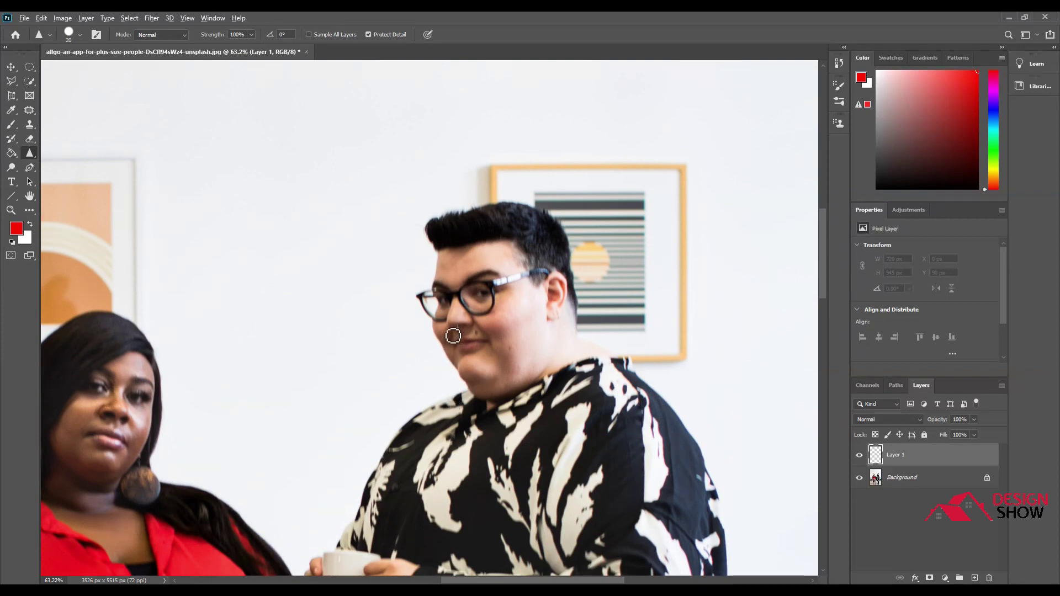
{"action": "left_click", "coordinate": [860, 478]}
{"action": "left_click", "coordinate": [859, 456]}
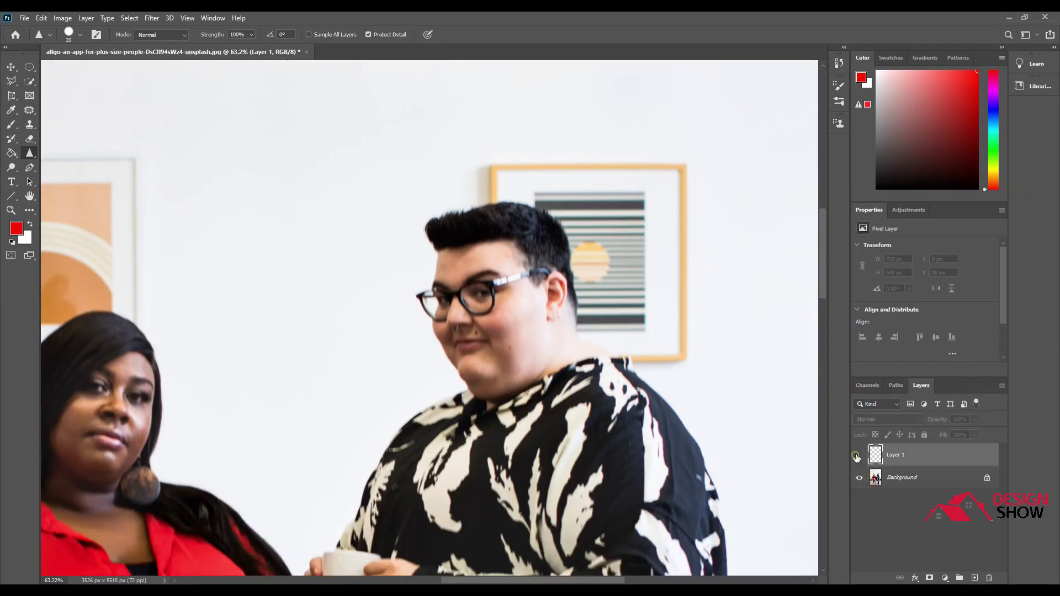
{"action": "left_click", "coordinate": [858, 457]}
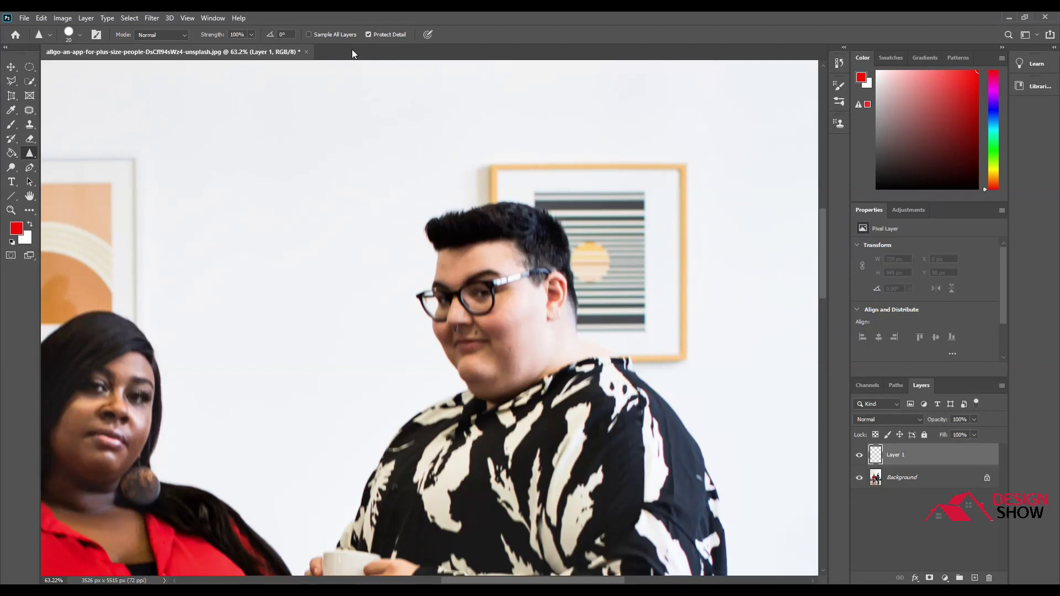
Turn on Sample All Layers and sharpen the man's cheek and jaw edge onto Layer 1.
{"action": "left_click", "coordinate": [331, 34]}
{"action": "scroll", "coordinate": [442, 344], "scroll_direction": "up", "scroll_amount": 2}
{"action": "scroll", "coordinate": [441, 344], "scroll_direction": "up", "scroll_amount": 4}
{"action": "left_click_drag", "start_coordinate": [417, 281], "coordinate": [437, 299]}
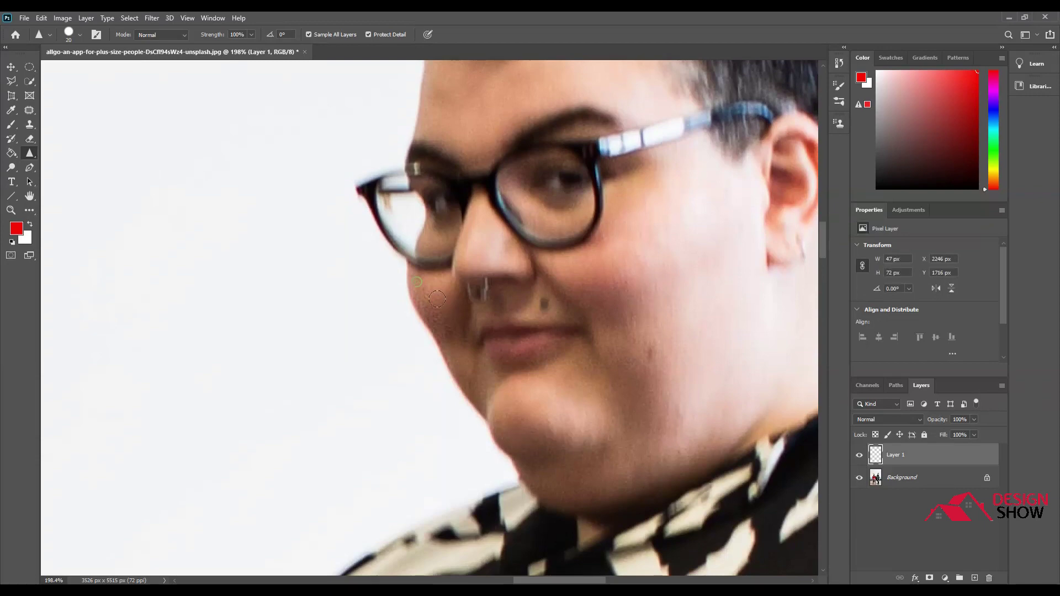
{"action": "left_click_drag", "start_coordinate": [453, 356], "coordinate": [466, 381]}
{"action": "key", "text": "ctrl+z"}
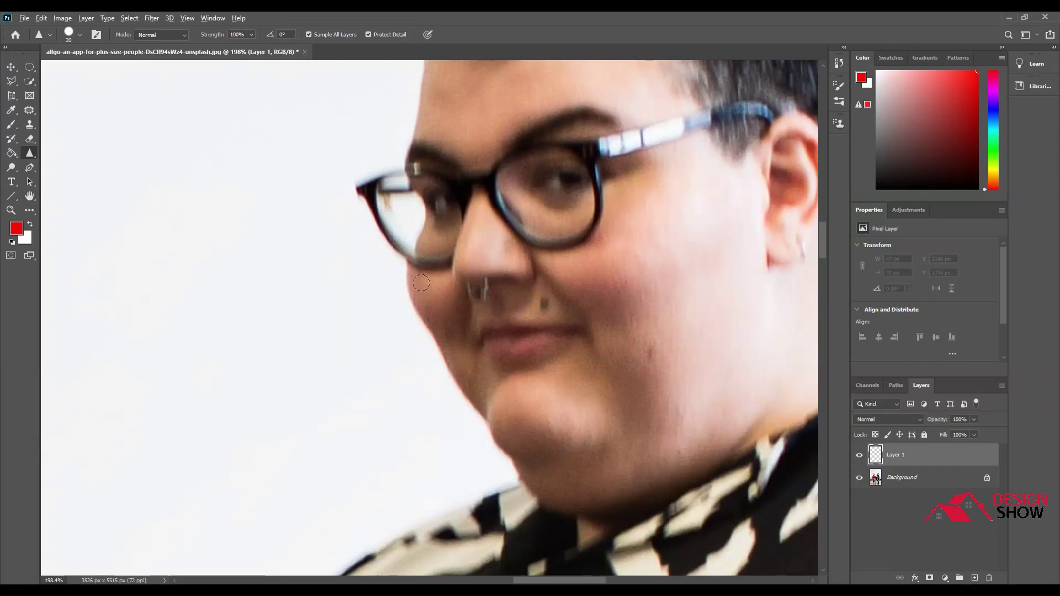
{"action": "key", "text": "ctrl+shift+z"}
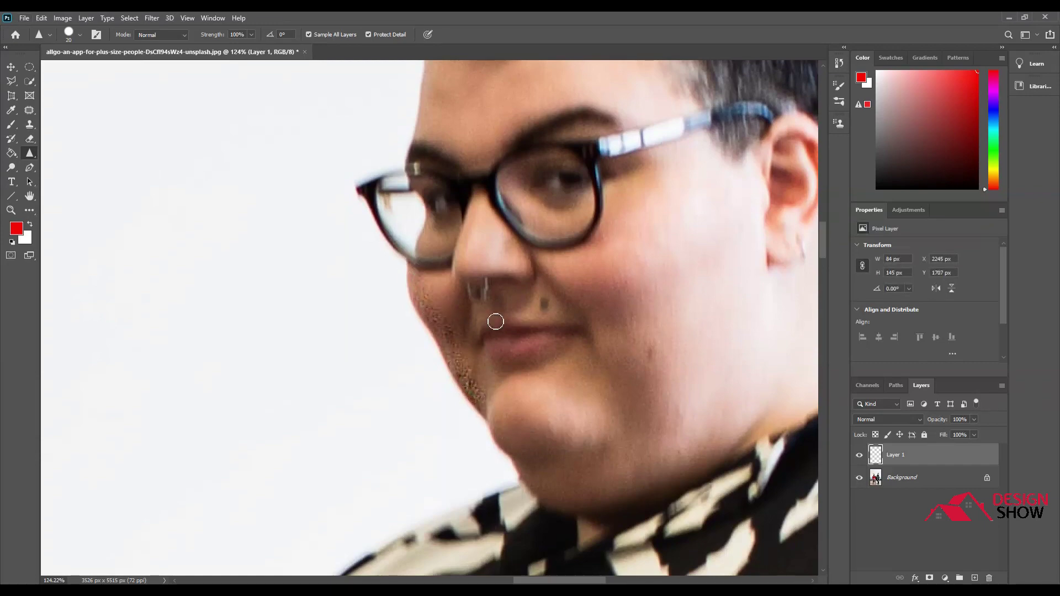
Toggle Layer 1 repeatedly to compare before and after, leaving it hidden.
{"action": "scroll", "coordinate": [494, 315], "scroll_direction": "down", "scroll_amount": 5}
{"action": "left_click", "coordinate": [859, 455]}
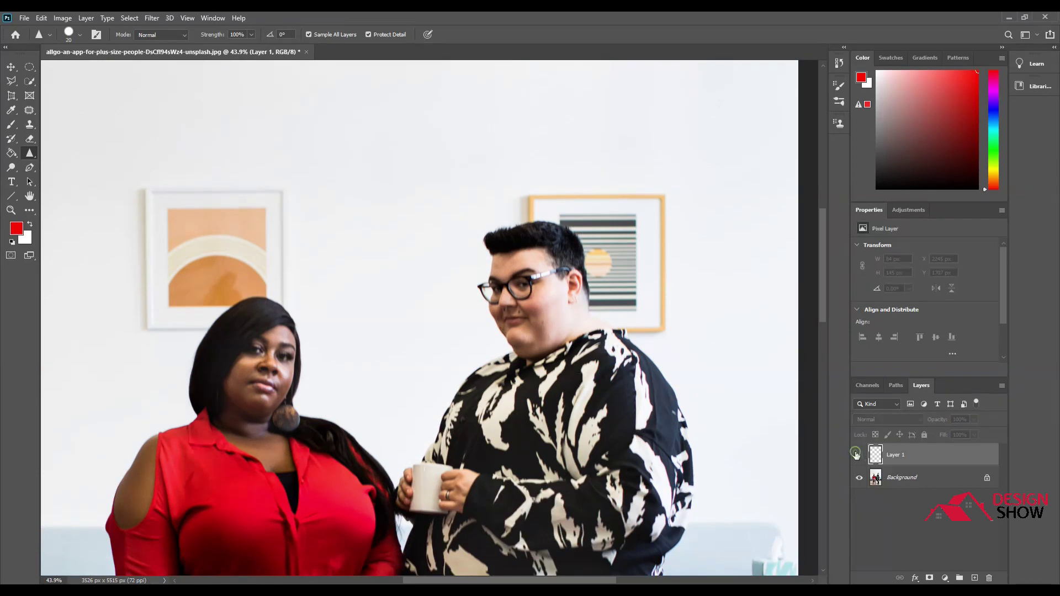
{"action": "left_click", "coordinate": [858, 455]}
{"action": "left_click", "coordinate": [859, 455]}
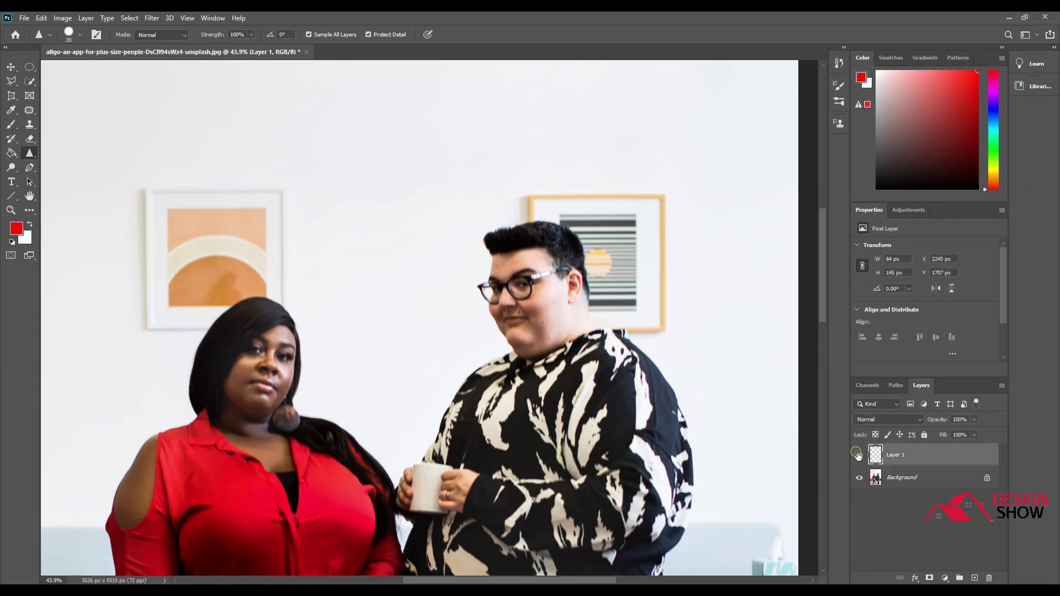
{"action": "left_click", "coordinate": [858, 454]}
{"action": "left_click", "coordinate": [859, 454]}
{"action": "scroll", "coordinate": [386, 282], "scroll_direction": "down", "scroll_amount": 3}
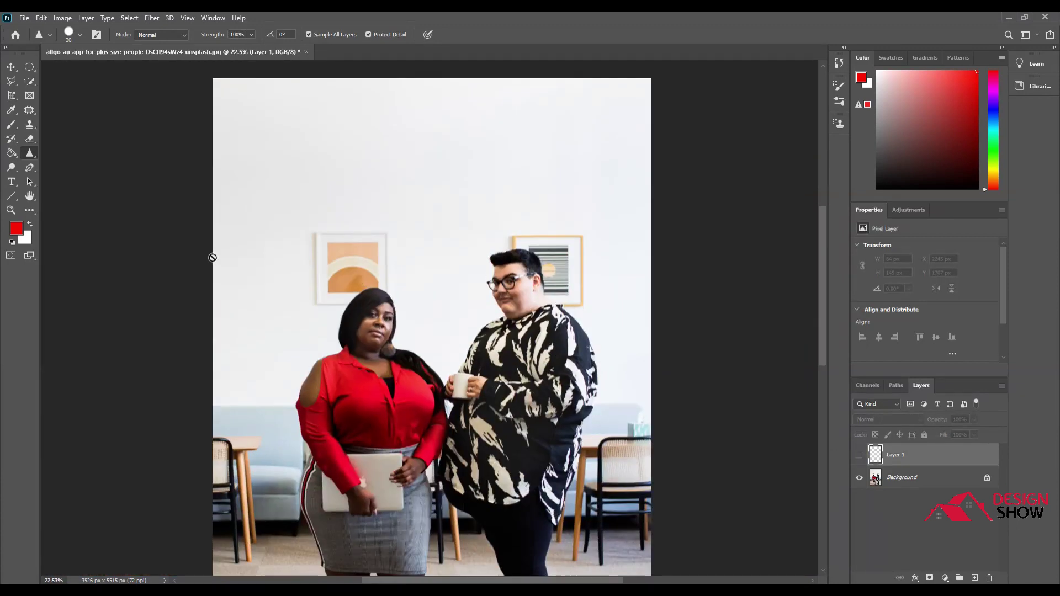
Try the Sharpen tool on the photo, dismiss the hidden-layer error, and start a new document.
{"action": "right_click", "coordinate": [31, 149]}
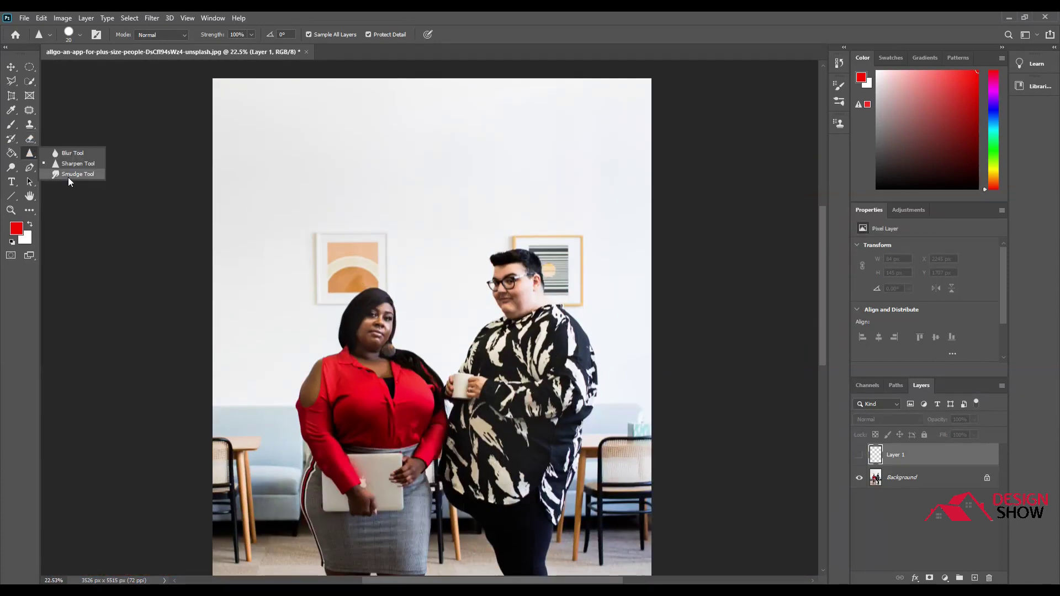
{"action": "left_click", "coordinate": [187, 218]}
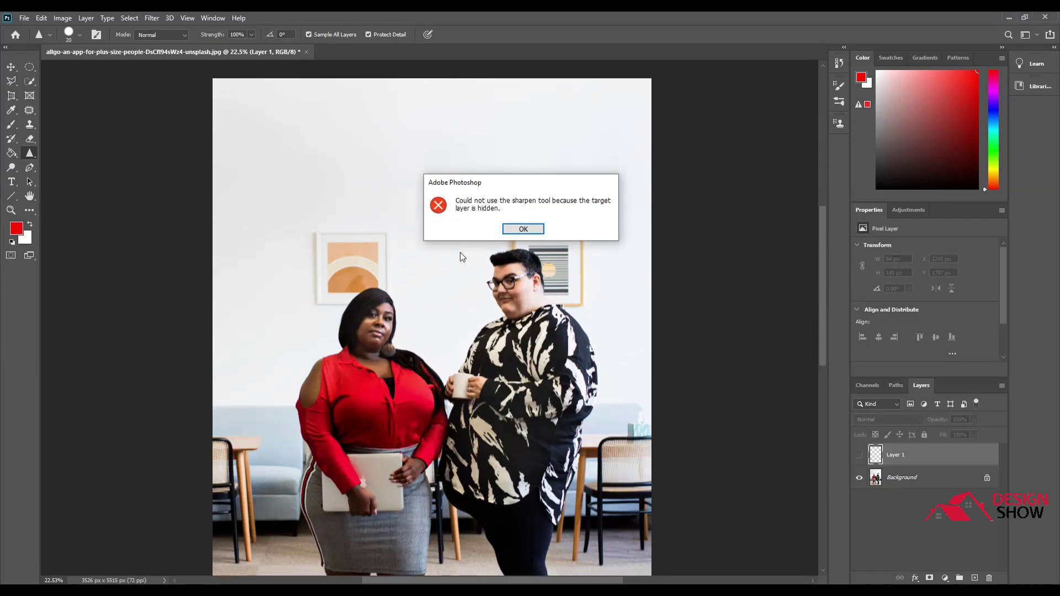
{"action": "left_click", "coordinate": [507, 231]}
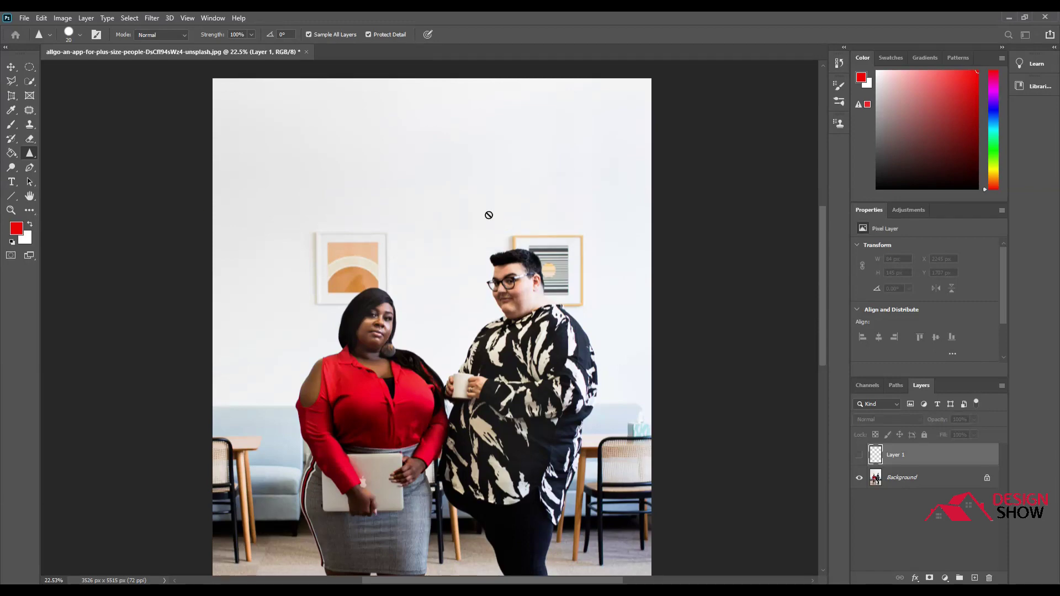
{"action": "key", "text": "ctrl+n"}
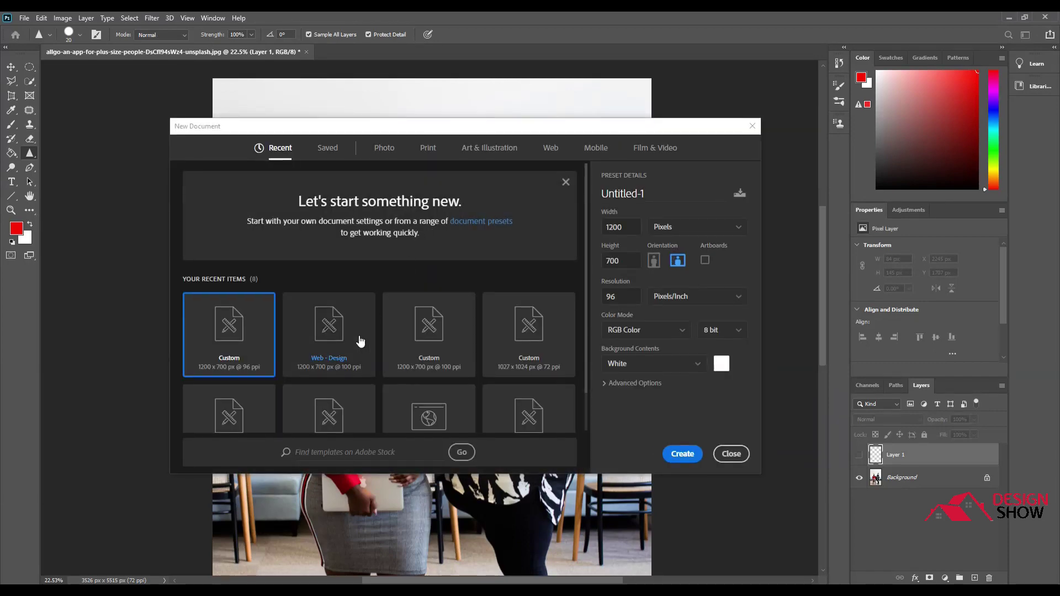
Create a 1200×700 px canvas from the Web - Design preset and enlarge the Brush tool.
{"action": "double_click", "coordinate": [358, 340]}
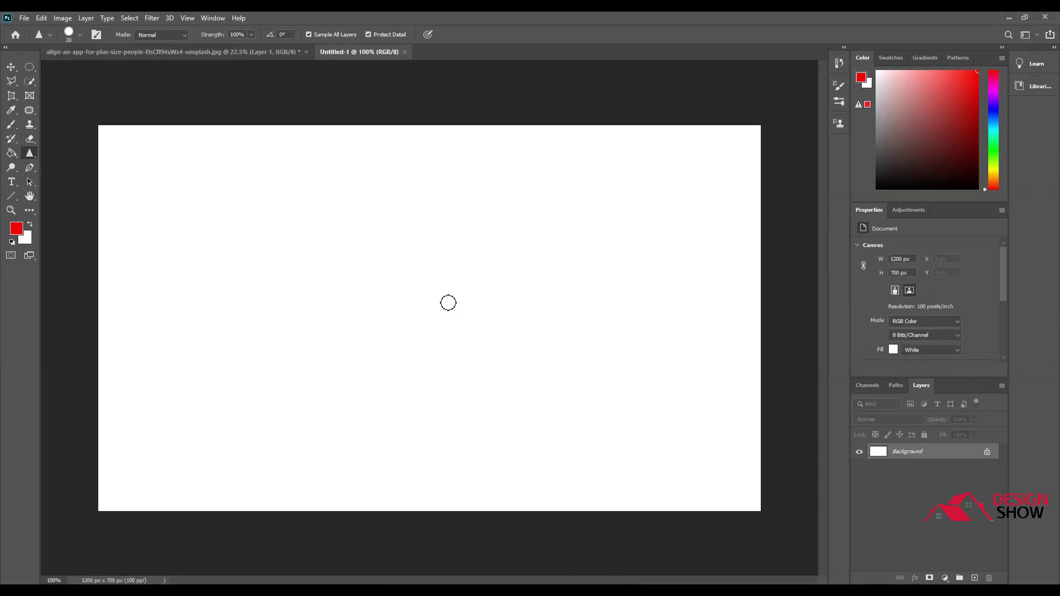
{"action": "left_click", "coordinate": [11, 125]}
{"action": "key", "text": "bracketright"}
{"action": "key", "text": "bracketright"}
{"action": "key", "text": "bracketright"}
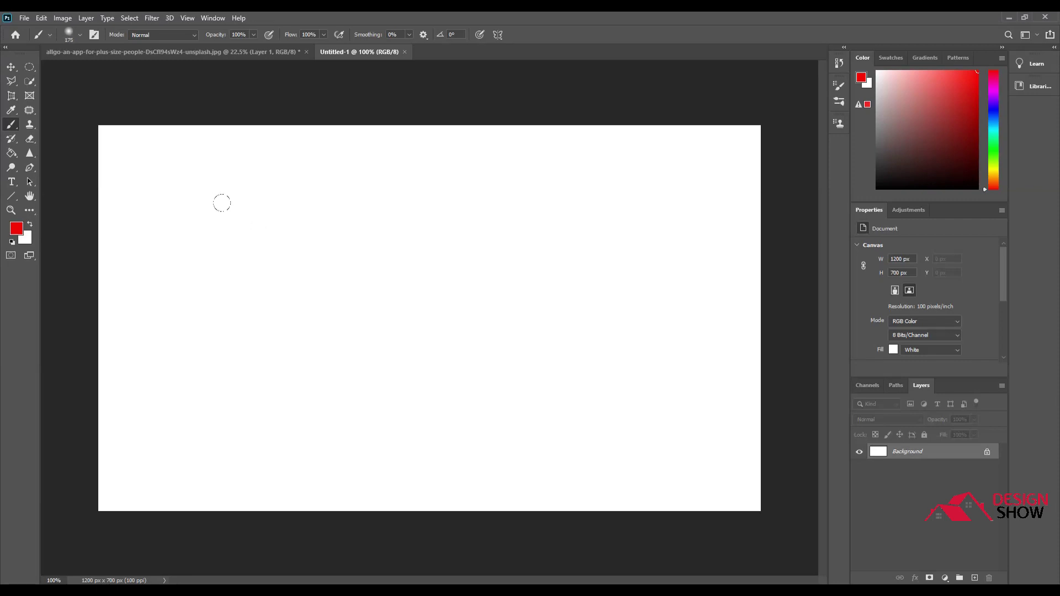
Paint a thick red stroke across the canvas with a light pink stroke beneath it.
{"action": "left_click_drag", "start_coordinate": [221, 203], "coordinate": [698, 276]}
{"action": "left_click_drag", "start_coordinate": [201, 225], "coordinate": [718, 287]}
{"action": "left_click_drag", "start_coordinate": [322, 297], "coordinate": [761, 309]}
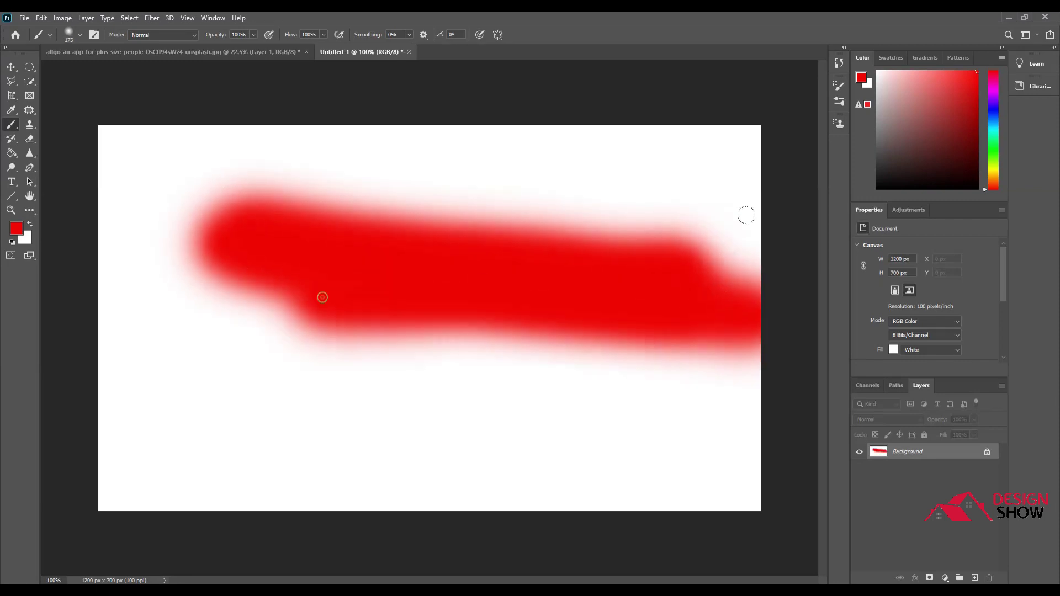
{"action": "left_click", "coordinate": [935, 71]}
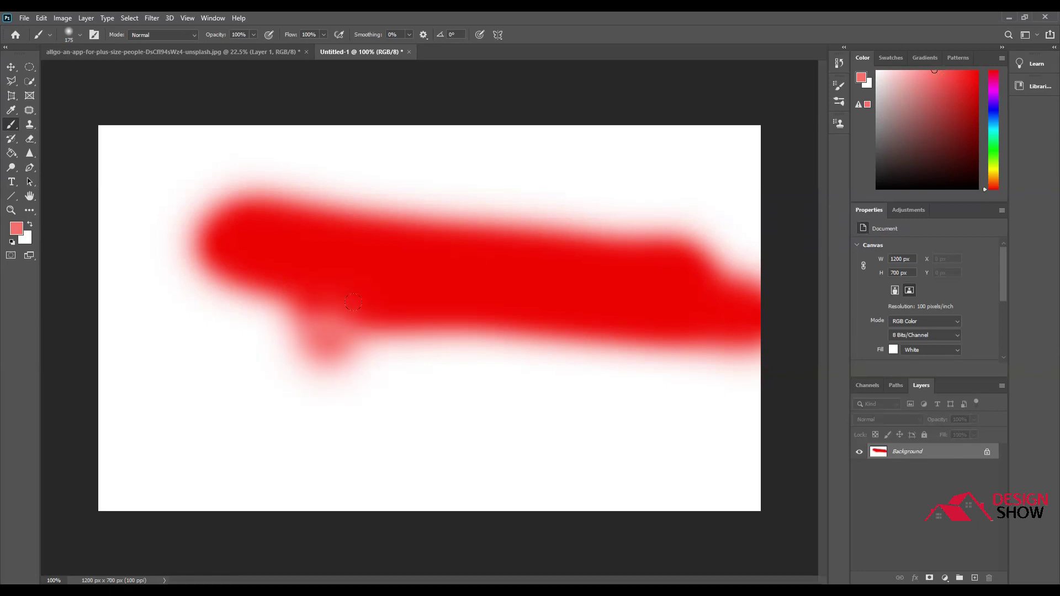
{"action": "left_click", "coordinate": [320, 340], "text": "shift"}
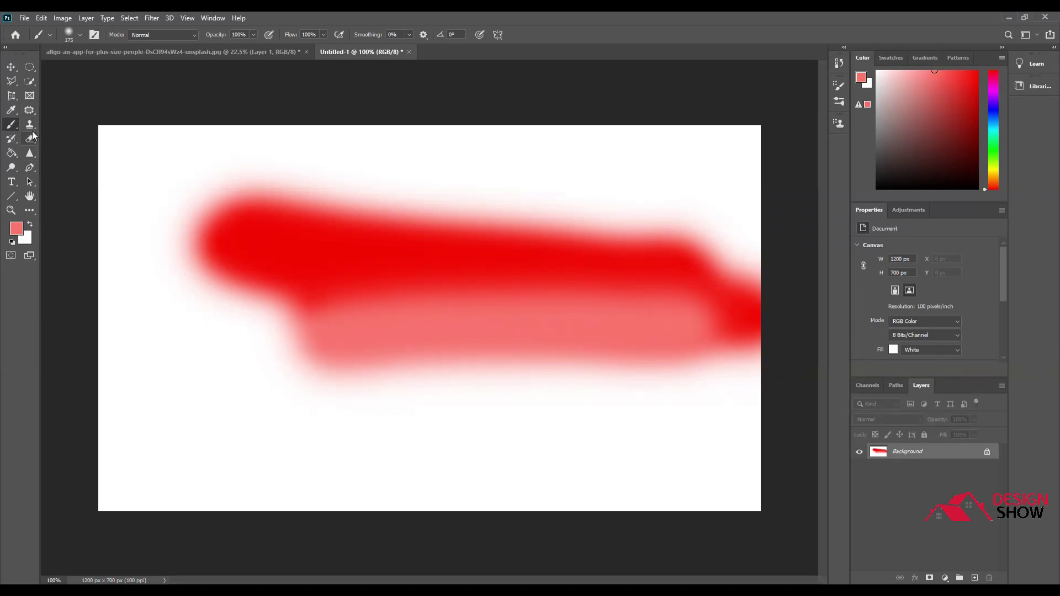
{"action": "right_click", "coordinate": [30, 153]}
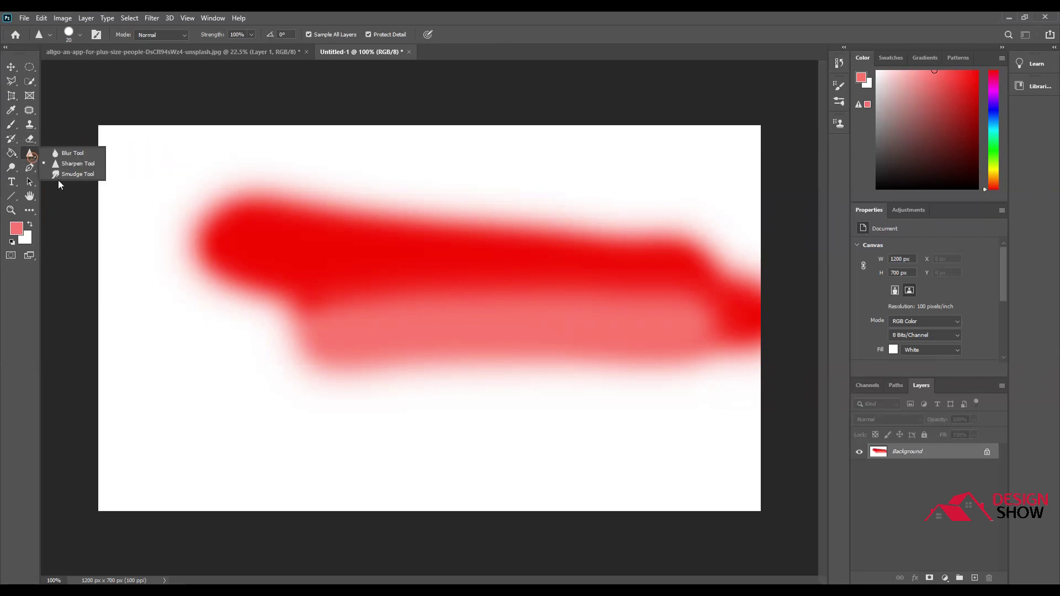
Set the Smudge tool to a 17 px Soft Round brush and add a new empty layer.
{"action": "left_click", "coordinate": [59, 179]}
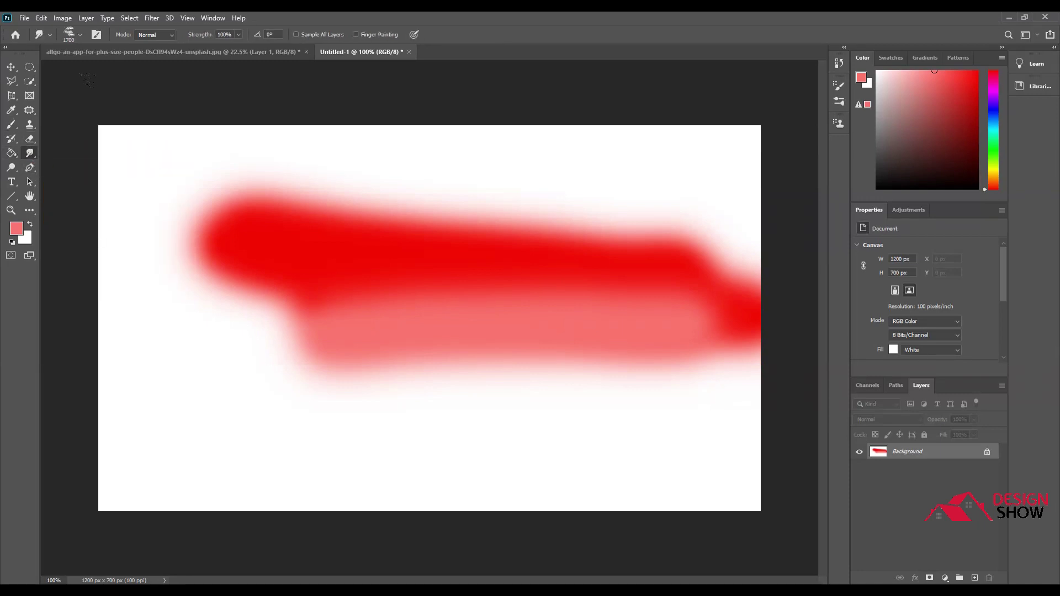
{"action": "left_click_drag", "start_coordinate": [76, 68], "coordinate": [68, 69]}
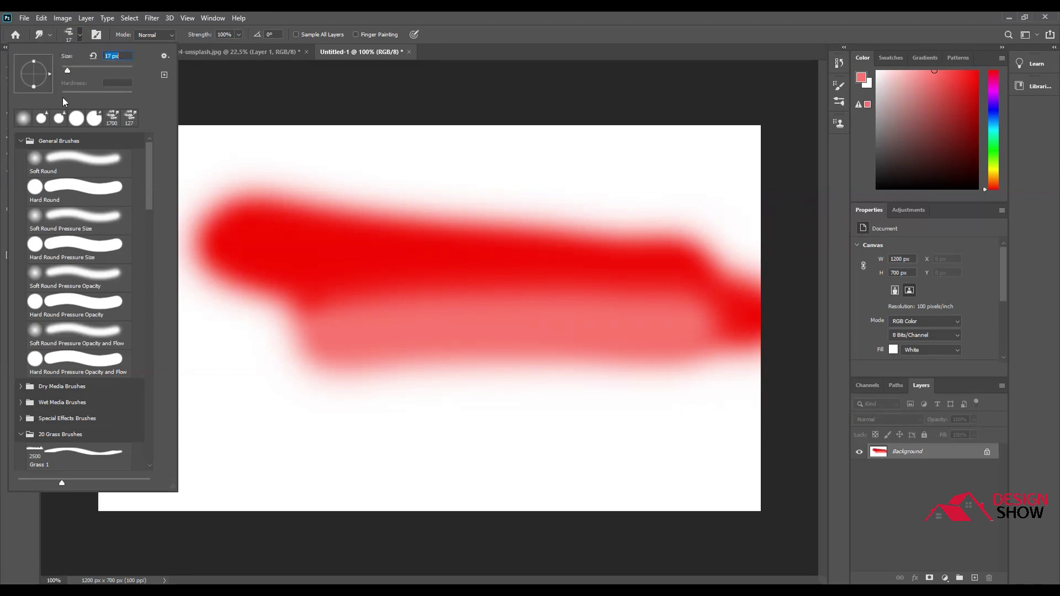
{"action": "left_click", "coordinate": [76, 168]}
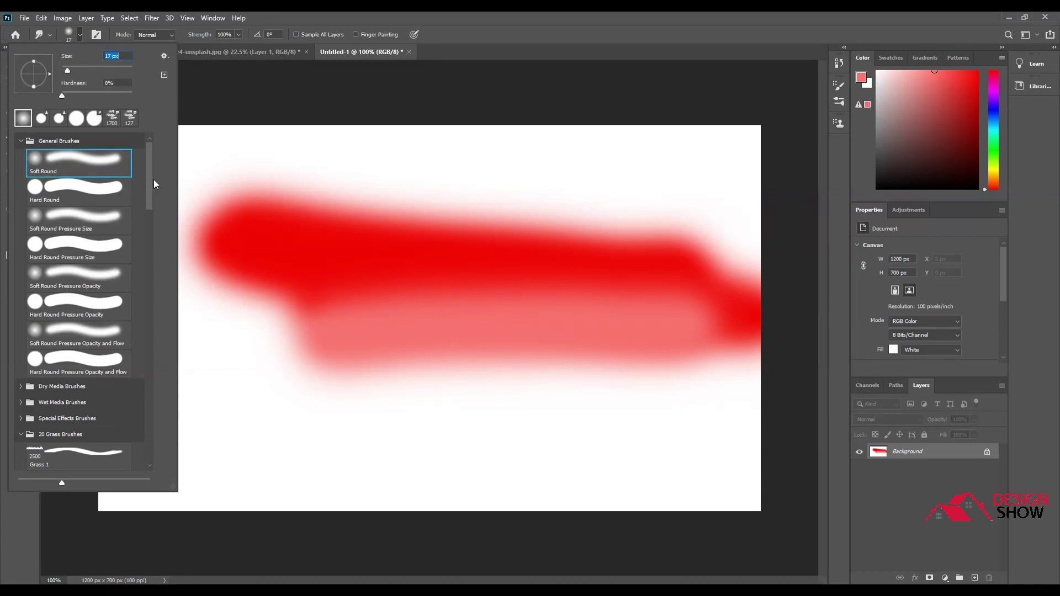
{"action": "type", "text": "]]]]]]]]]"}
{"action": "key", "text": "Escape"}
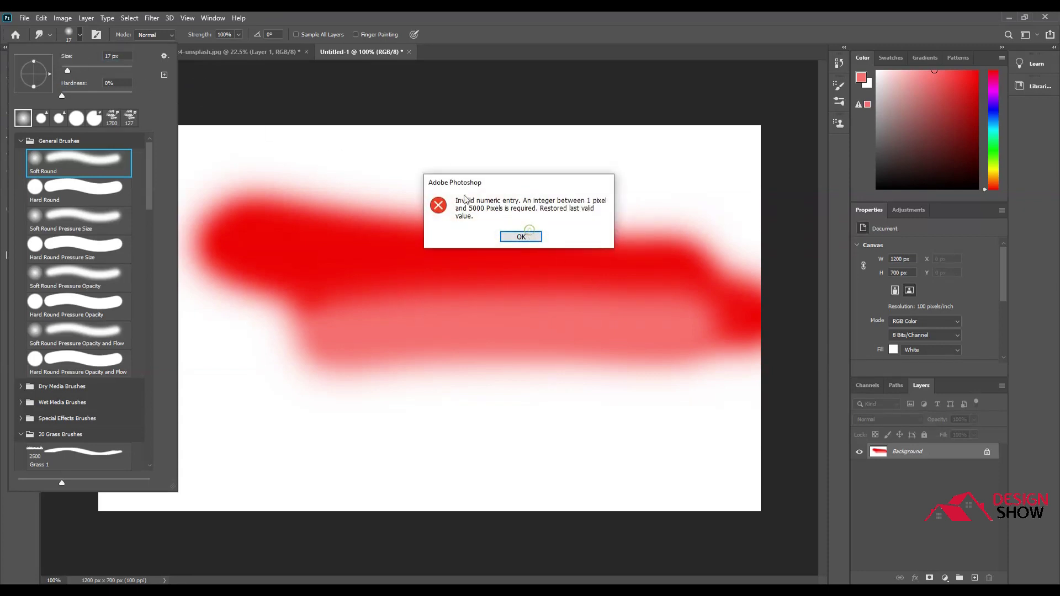
{"action": "left_click", "coordinate": [520, 237]}
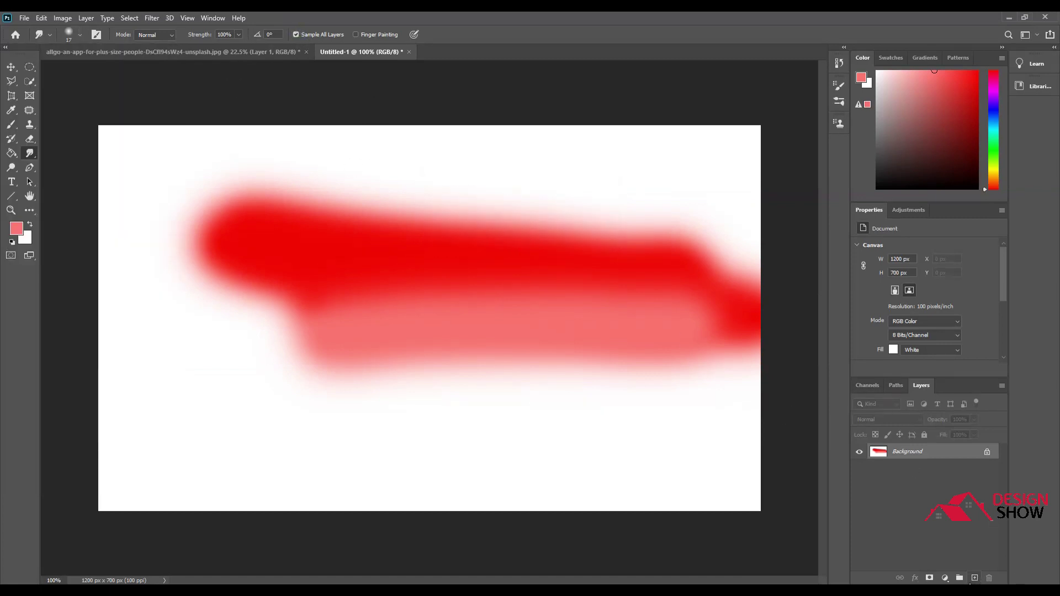
{"action": "left_click", "coordinate": [975, 578]}
{"action": "left_click", "coordinate": [975, 578]}
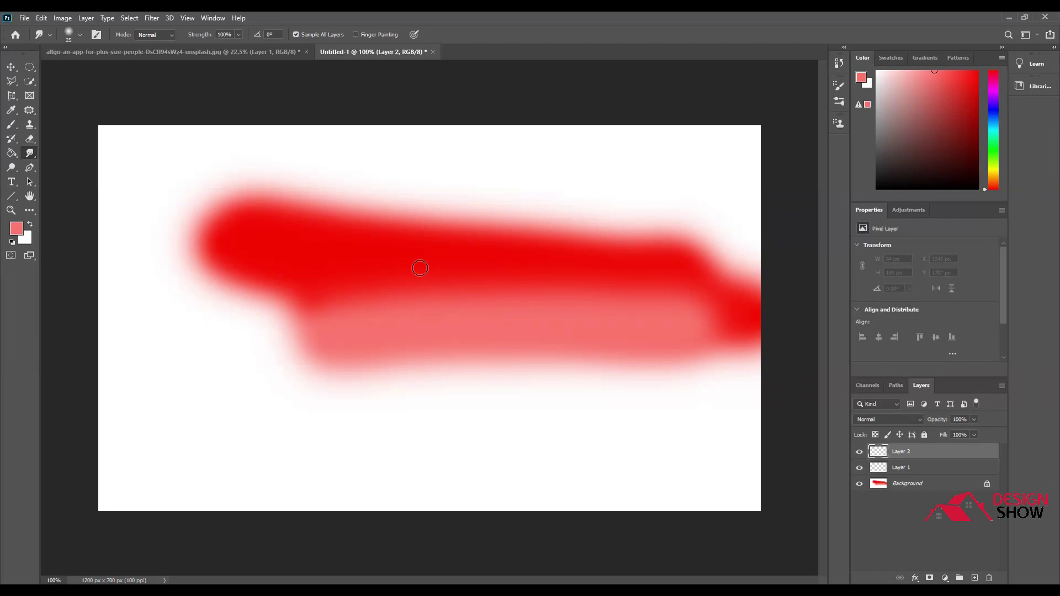
Smudge the red and pink paint into horizontal streaks along the band, enlarging the brush.
{"action": "left_click_drag", "start_coordinate": [408, 296], "coordinate": [532, 298]}
{"action": "key", "text": "bracketright"}
{"action": "key", "text": "bracketright"}
{"action": "left_click_drag", "start_coordinate": [467, 271], "coordinate": [663, 272]}
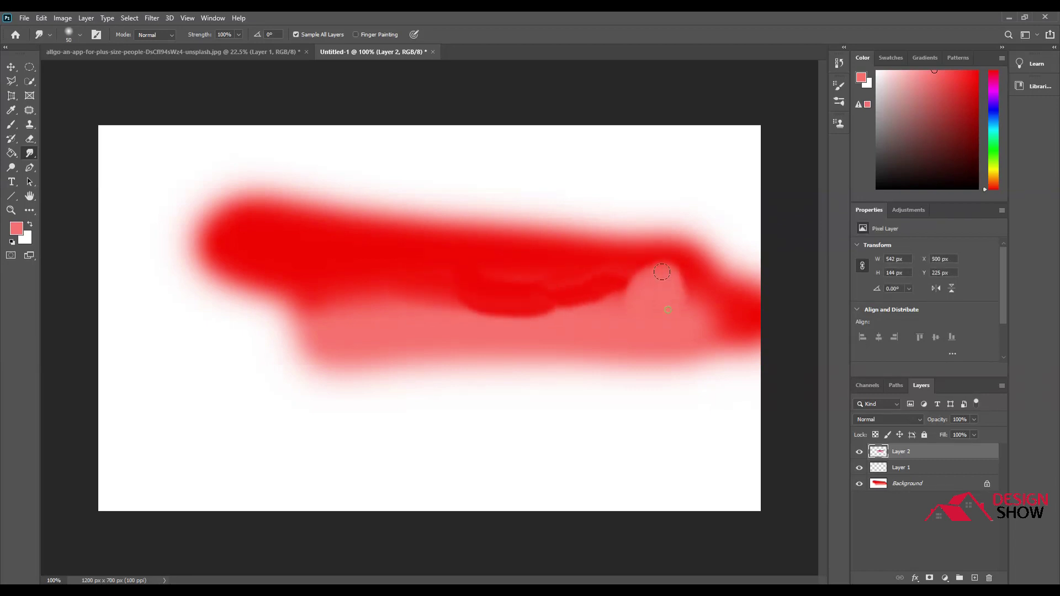
{"action": "mouse_move", "coordinate": [373, 309]}
{"action": "left_mouse_down"}
{"action": "mouse_move", "coordinate": [404, 282]}
{"action": "mouse_move", "coordinate": [446, 303]}
{"action": "left_mouse_up"}
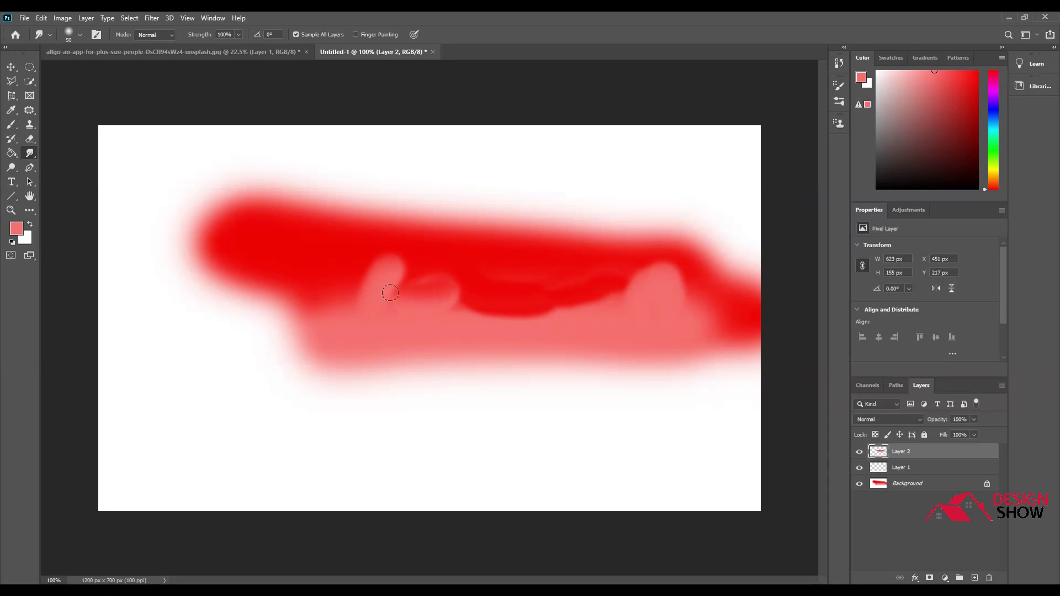
{"action": "left_click_drag", "start_coordinate": [327, 298], "coordinate": [644, 310]}
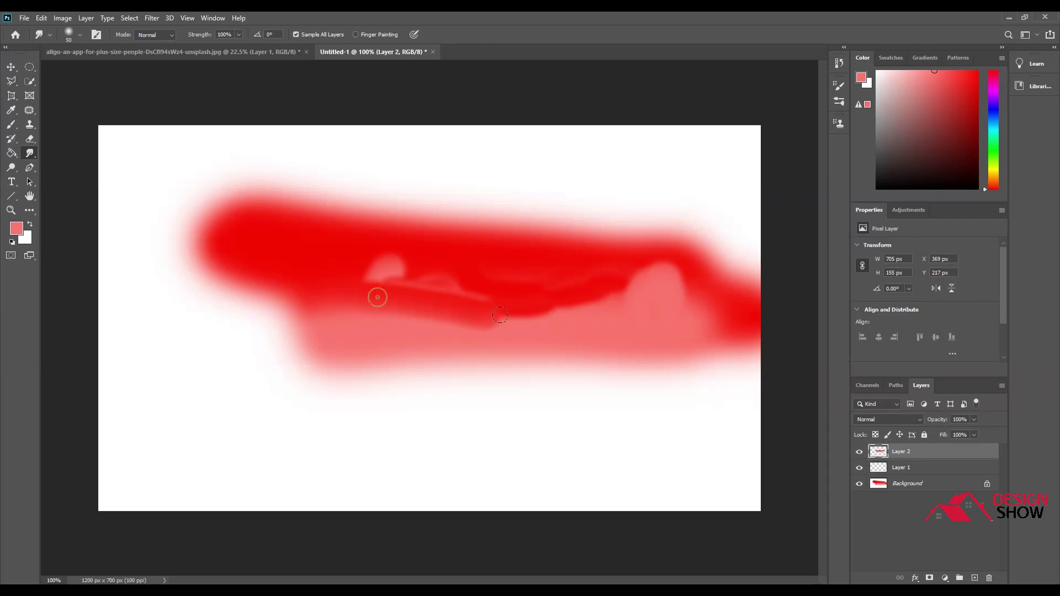
{"action": "key", "text": "bracketright"}
Push five pink fingers upward into the red band.
{"action": "left_click_drag", "start_coordinate": [511, 309], "coordinate": [511, 262]}
{"action": "left_click_drag", "start_coordinate": [546, 309], "coordinate": [547, 260]}
{"action": "left_click_drag", "start_coordinate": [580, 337], "coordinate": [578, 260]}
{"action": "left_click_drag", "start_coordinate": [630, 314], "coordinate": [629, 249]}
{"action": "left_click_drag", "start_coordinate": [688, 315], "coordinate": [685, 259]}
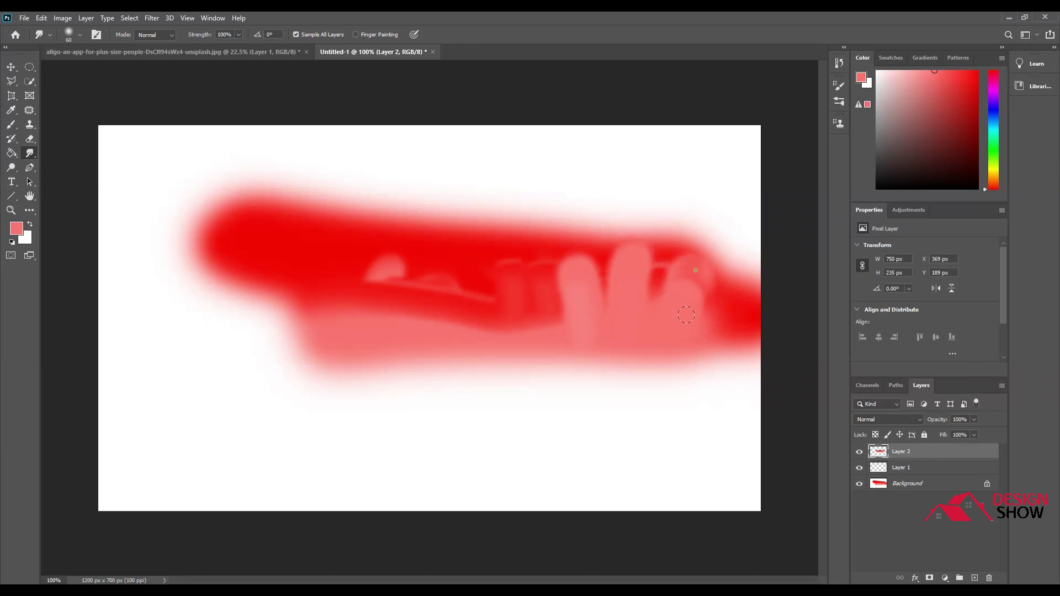
Drag diagonal red streaks, a curved pink sweep and white streaks toward the canvas bottom.
{"action": "left_click_drag", "start_coordinate": [737, 301], "coordinate": [660, 369]}
{"action": "left_click_drag", "start_coordinate": [379, 282], "coordinate": [486, 338]}
{"action": "left_click_drag", "start_coordinate": [533, 263], "coordinate": [486, 447]}
{"action": "left_click_drag", "start_coordinate": [332, 370], "coordinate": [630, 452]}
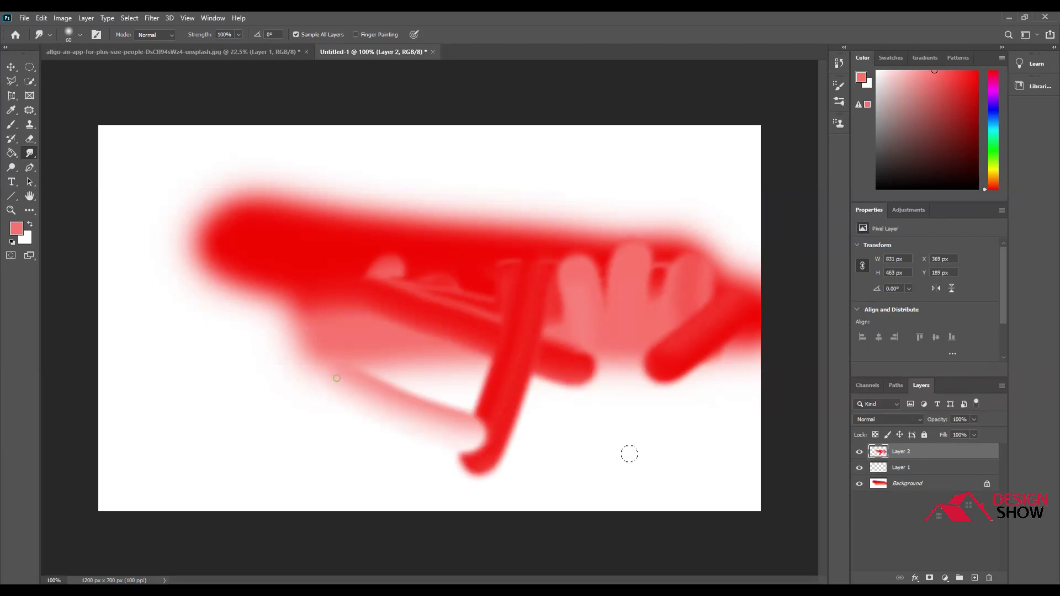
{"action": "left_click_drag", "start_coordinate": [552, 481], "coordinate": [622, 398]}
{"action": "left_click_drag", "start_coordinate": [585, 475], "coordinate": [630, 403]}
{"action": "left_click_drag", "start_coordinate": [572, 337], "coordinate": [548, 486]}
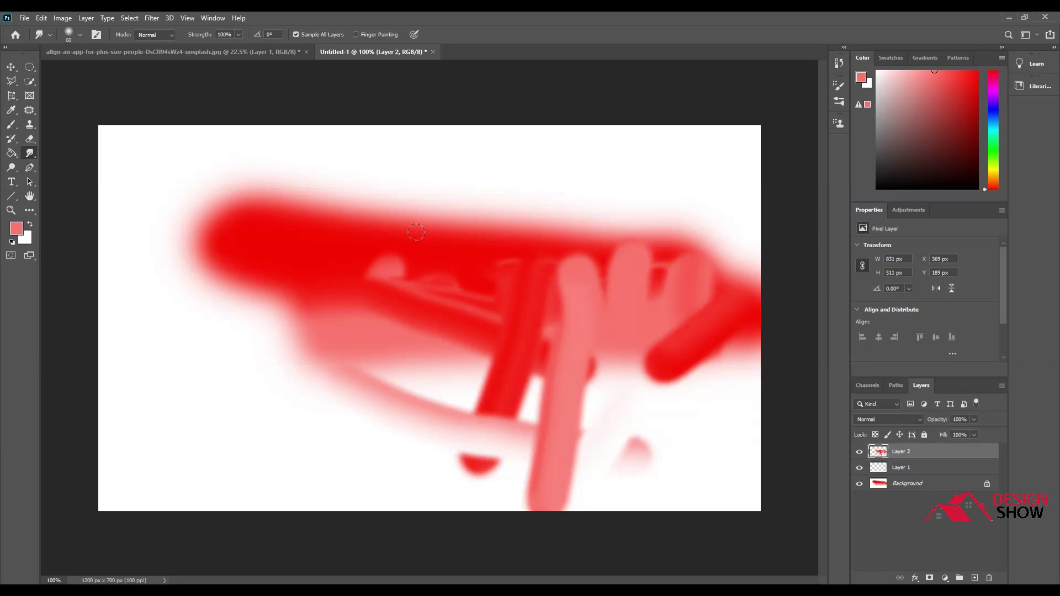